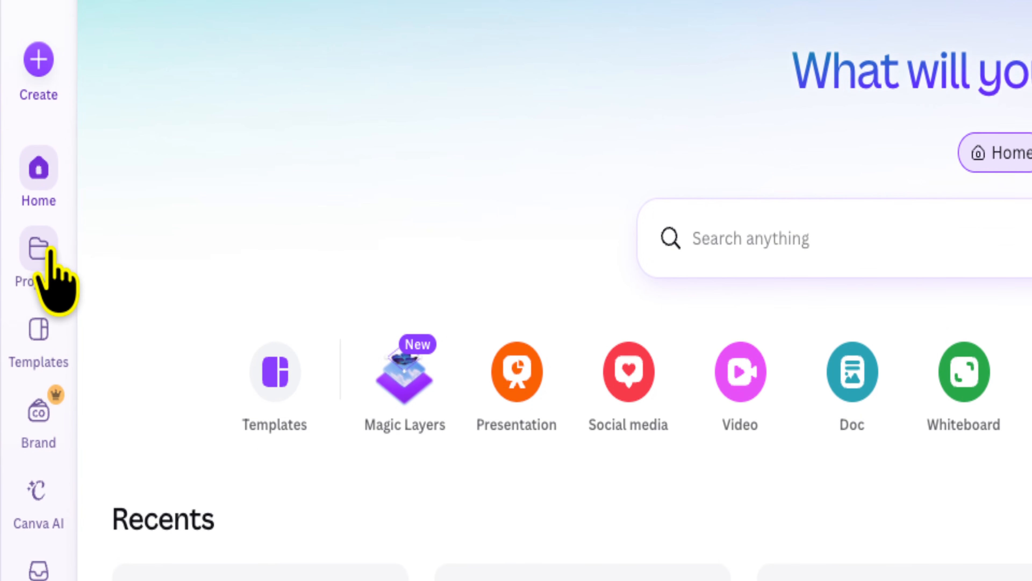
# Step: Open the Resume Document 2 design from the projects for editing and bring the start of page 1 into view
pyautogui.click(35, 277)
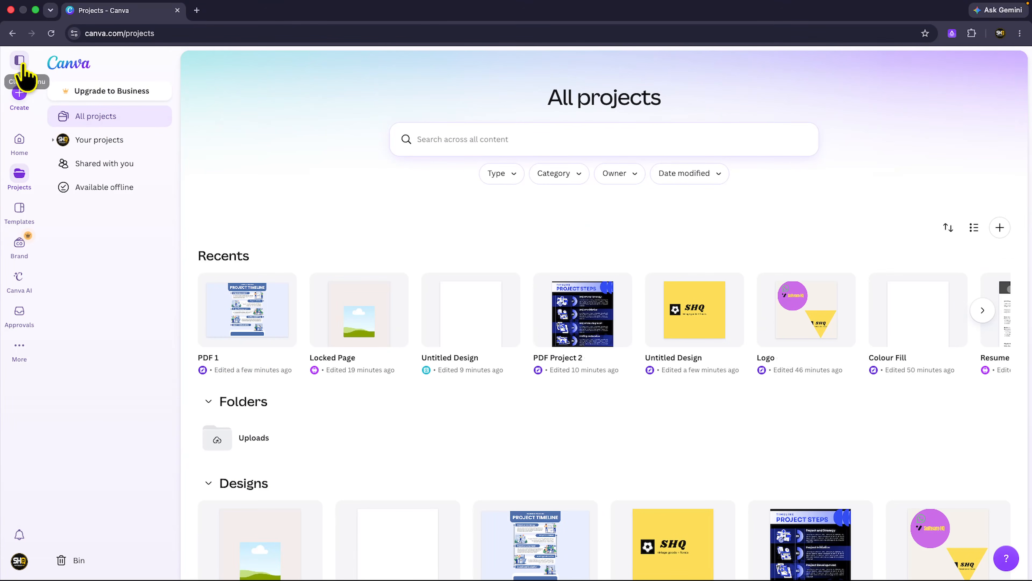
pyautogui.click(19, 60)
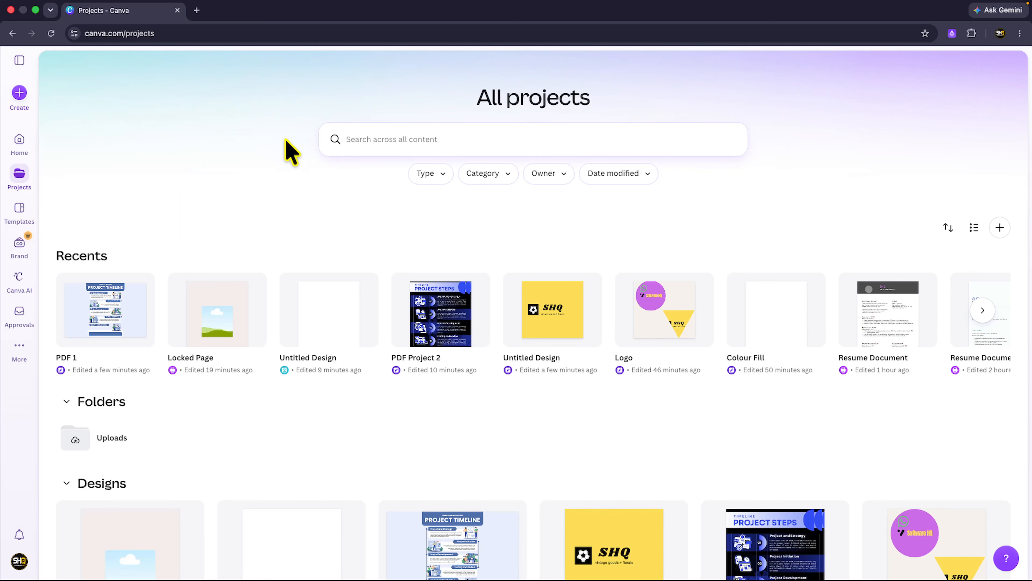
pyautogui.scroll(-5, 486, 261)
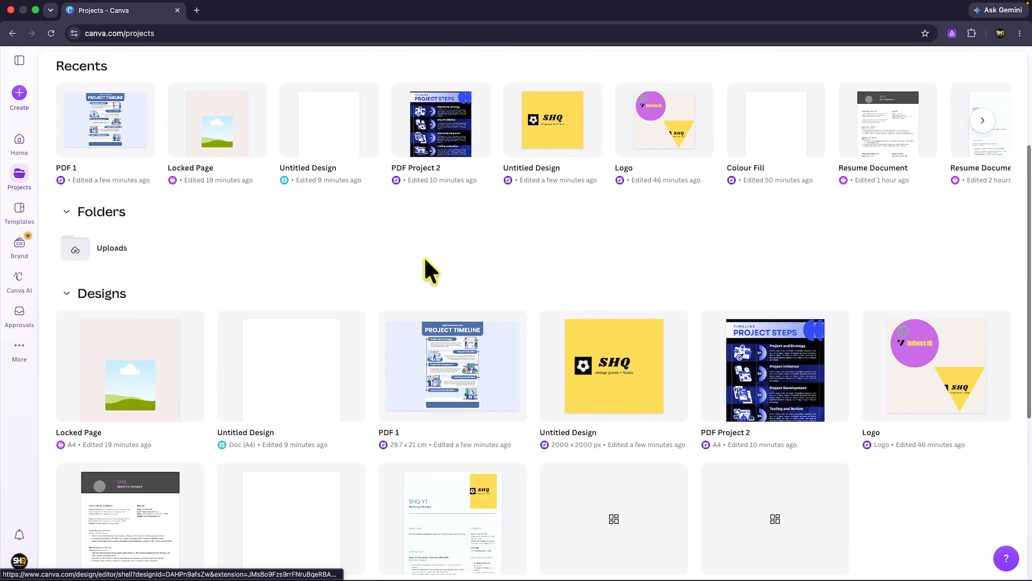
pyautogui.scroll(-1, 414, 269)
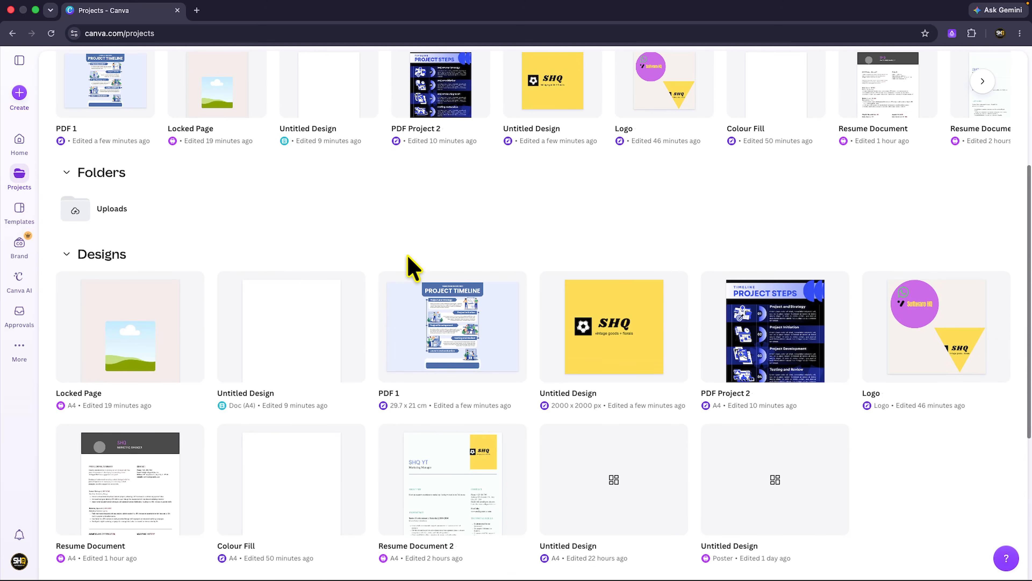
pyautogui.scroll(-1, 375, 267)
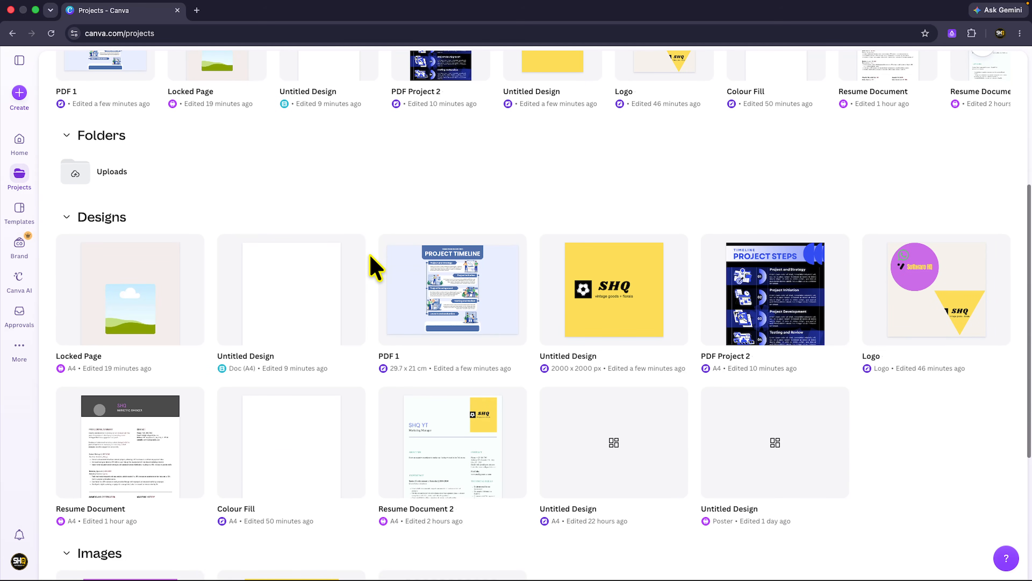
pyautogui.scroll(-1, 376, 269)
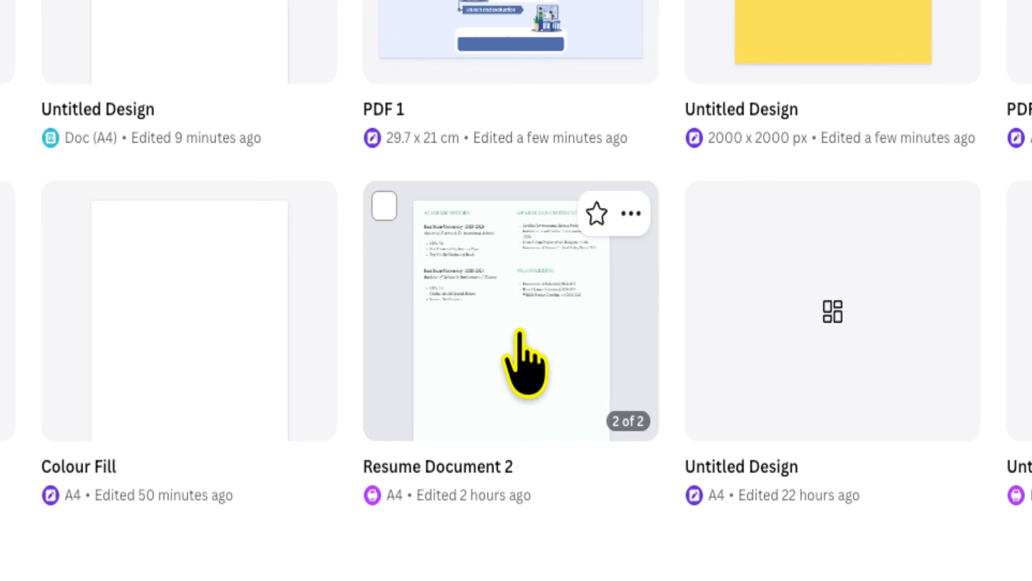
pyautogui.click(519, 331)
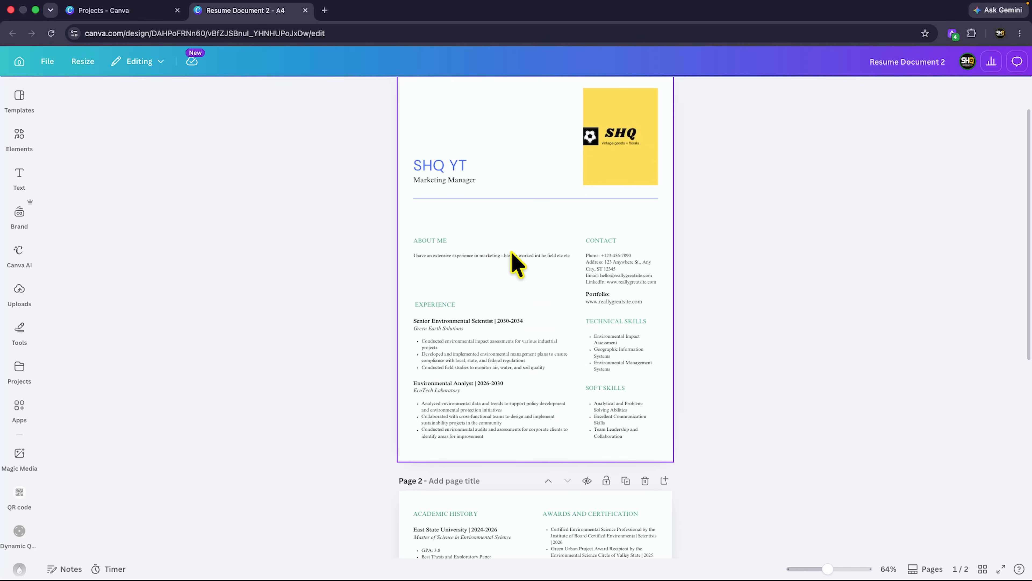
pyautogui.scroll(1, 522, 247)
pyautogui.scroll(5, 527, 260)
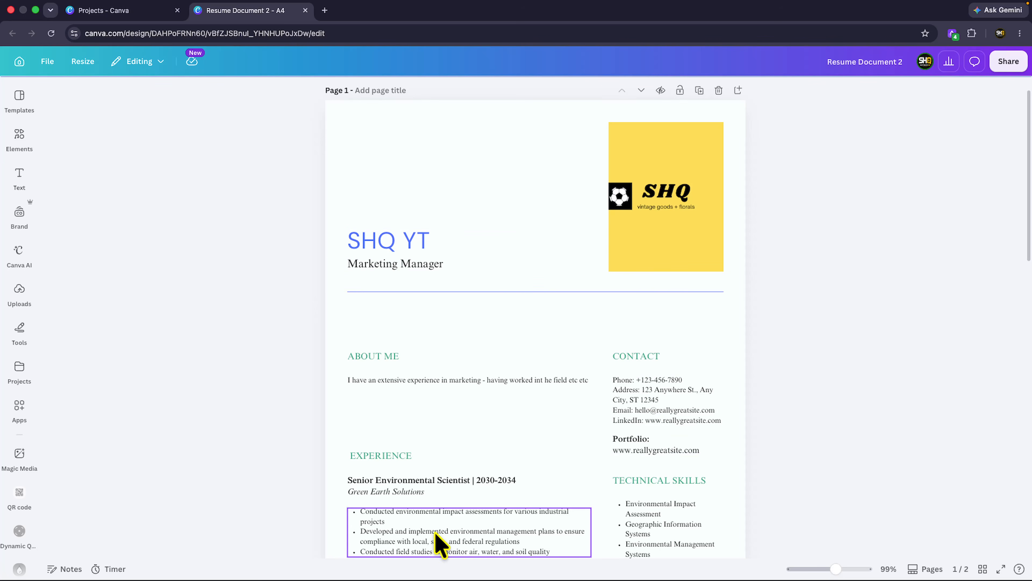
pyautogui.click(408, 244)
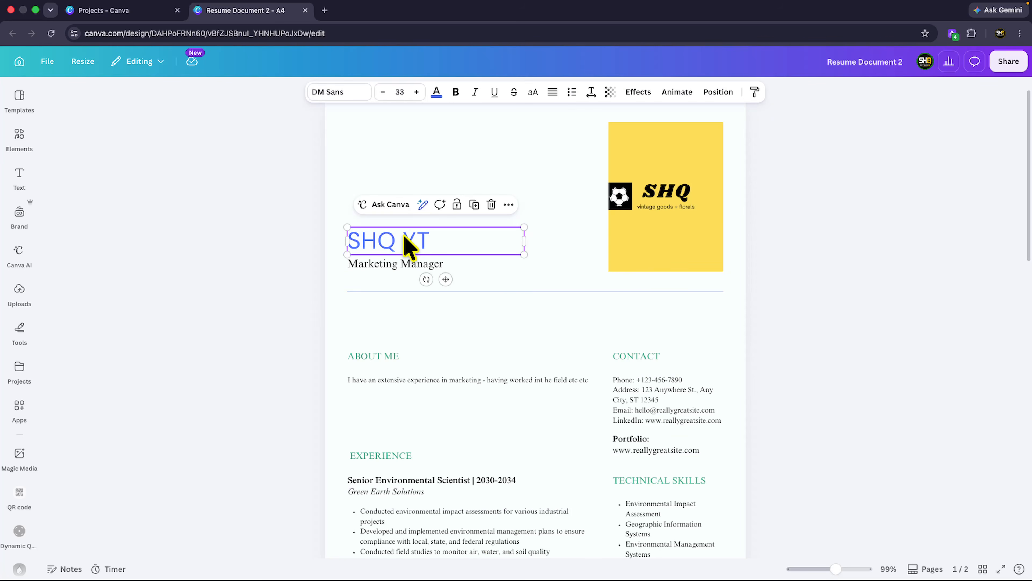
pyautogui.click(700, 261)
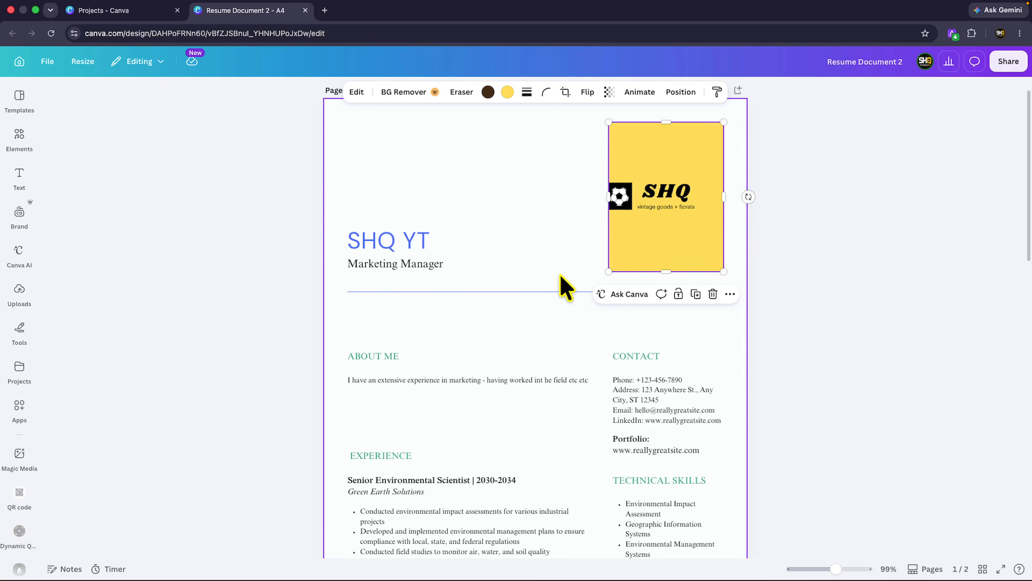
pyautogui.click(16, 138)
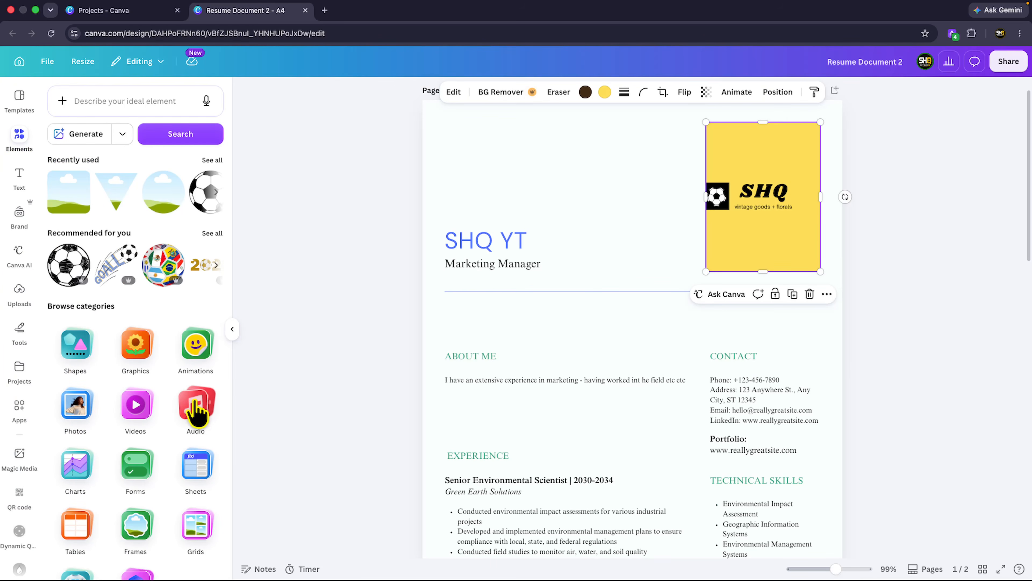
pyautogui.click(234, 338)
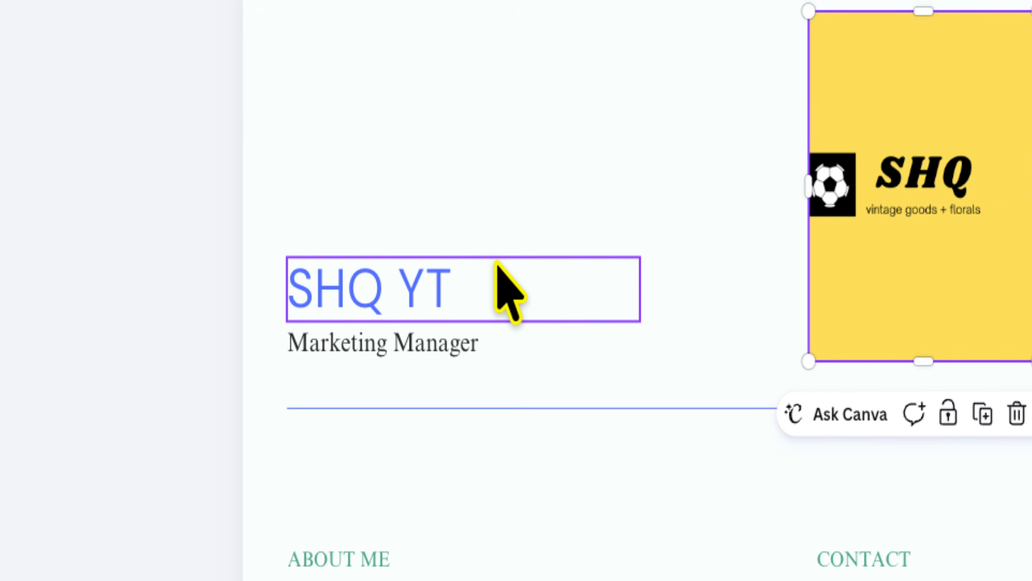
# Step: Apply the Drop shadow effect to the "SHQ YT" heading text on page 1
pyautogui.click(454, 231)
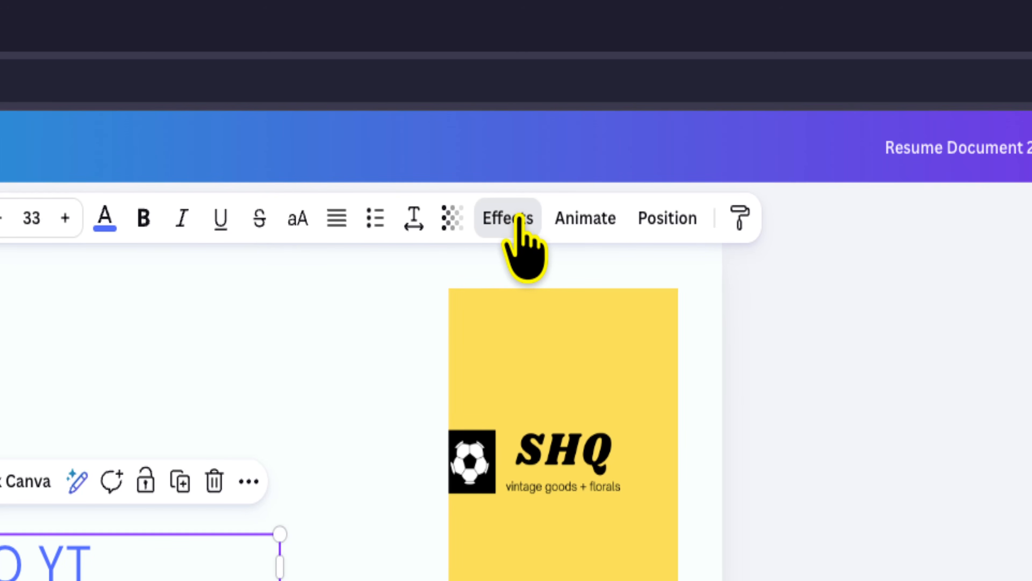
pyautogui.click(519, 222)
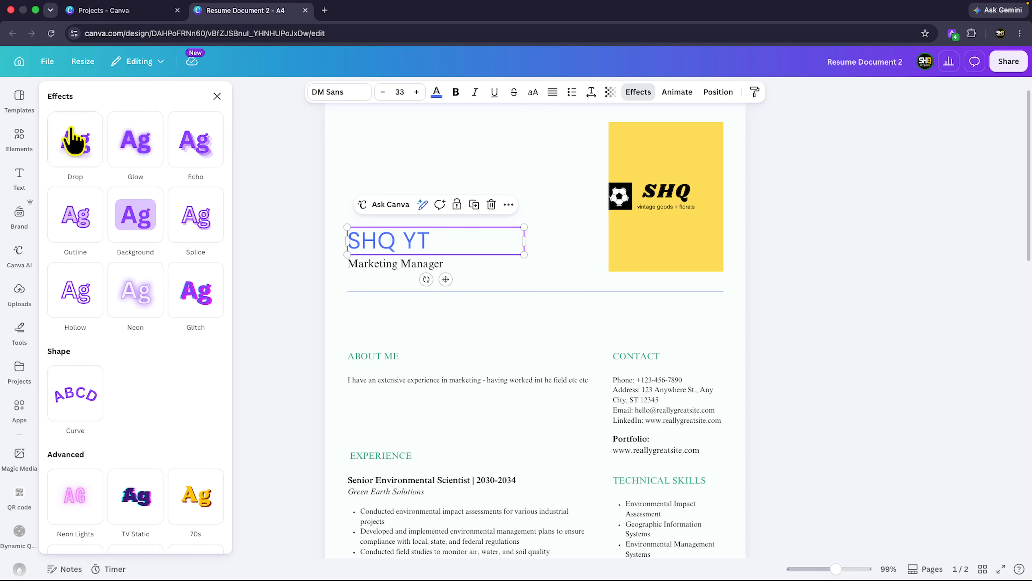
pyautogui.scroll(-5, 144, 350)
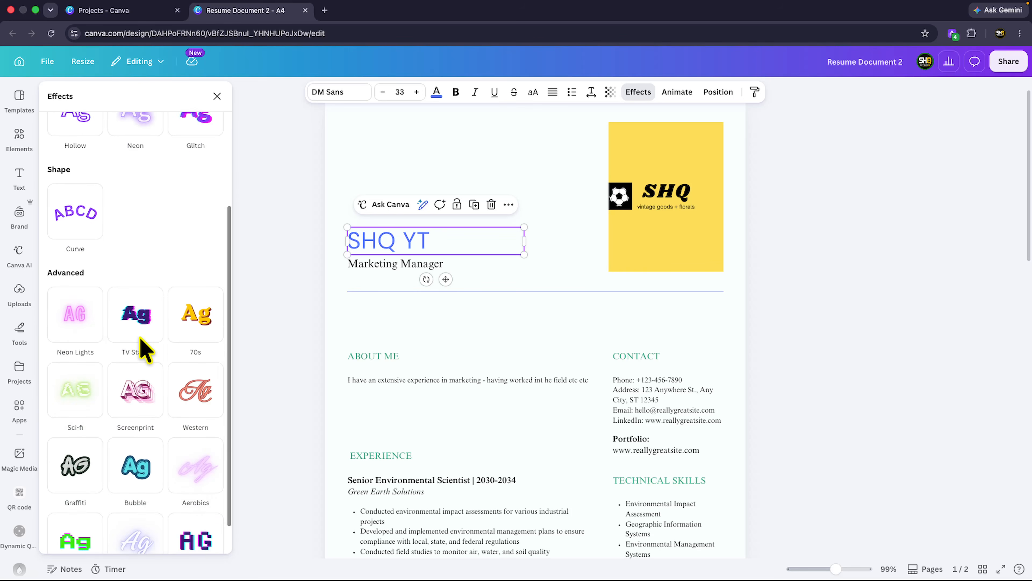
pyautogui.scroll(5, 144, 350)
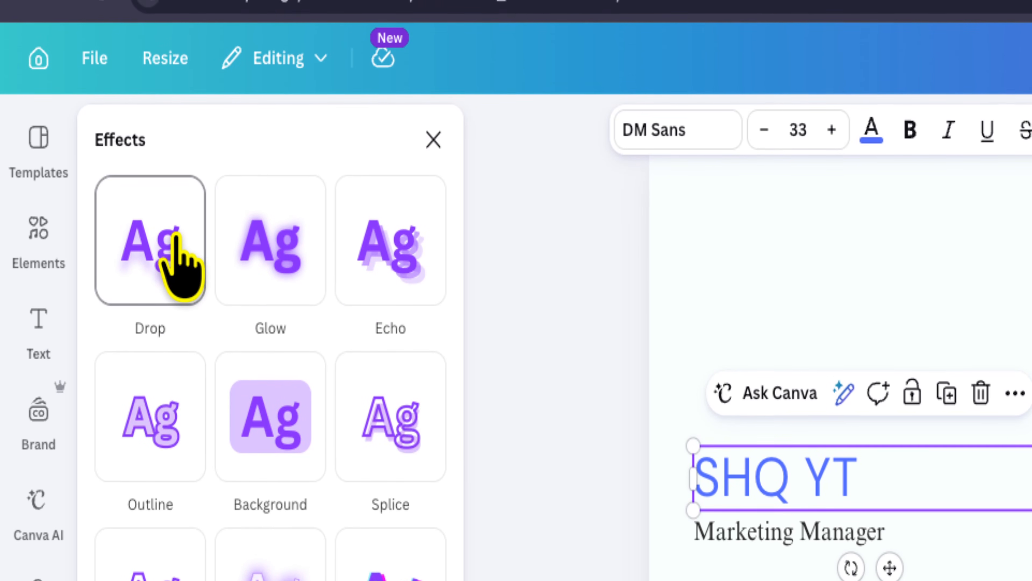
pyautogui.click(174, 235)
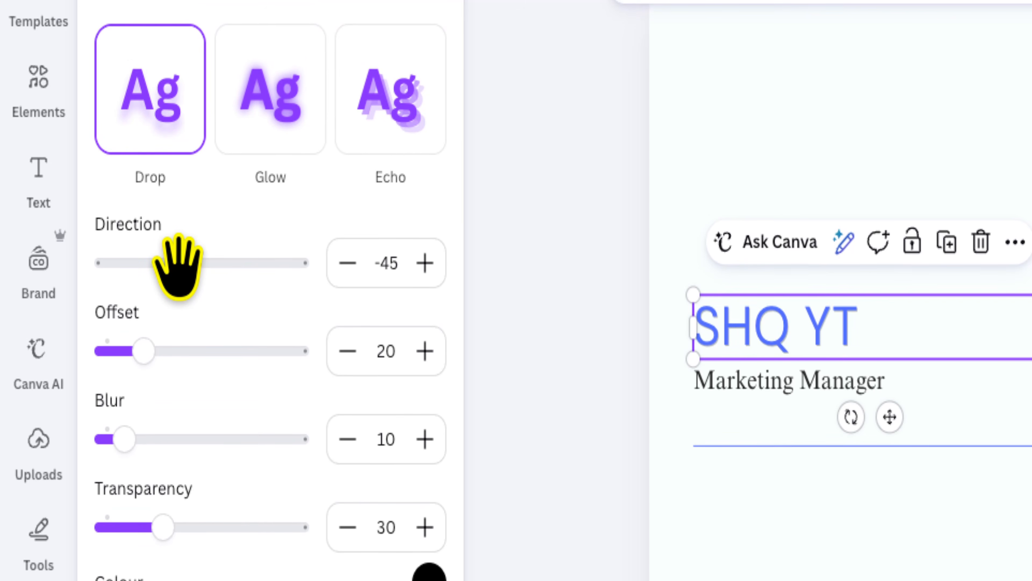
# Step: Set the heading's drop shadow direction to -30 and its offset to 84
pyautogui.moveTo(178, 271); pyautogui.dragTo(193, 271)
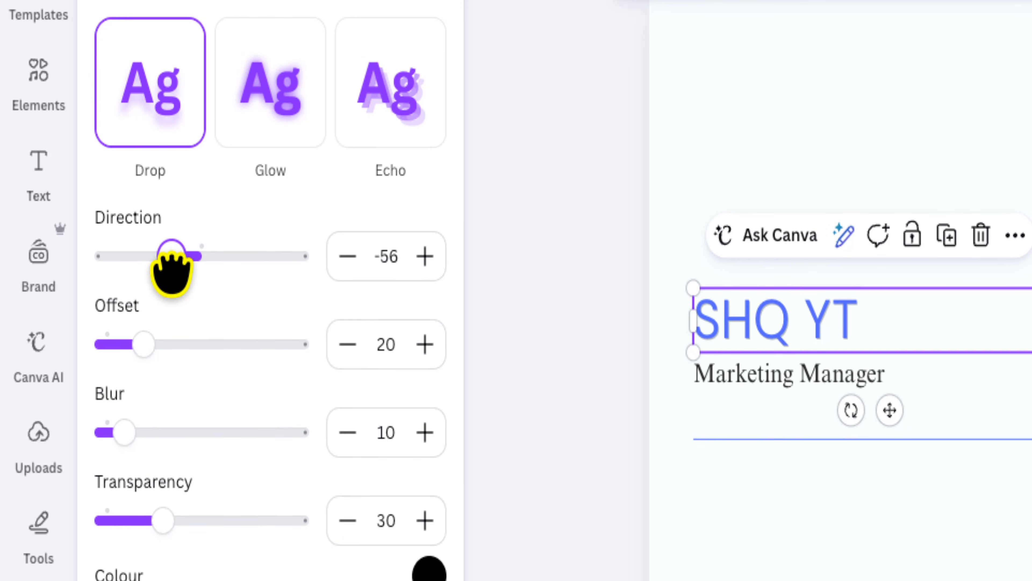
pyautogui.moveTo(240, 272); pyautogui.dragTo(191, 272)
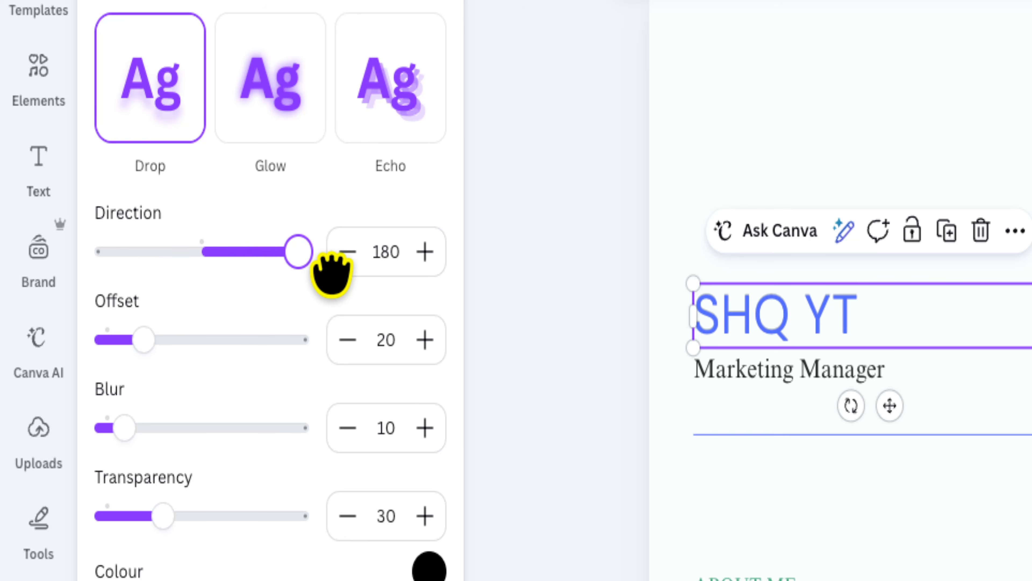
pyautogui.moveTo(254, 273); pyautogui.dragTo(185, 277)
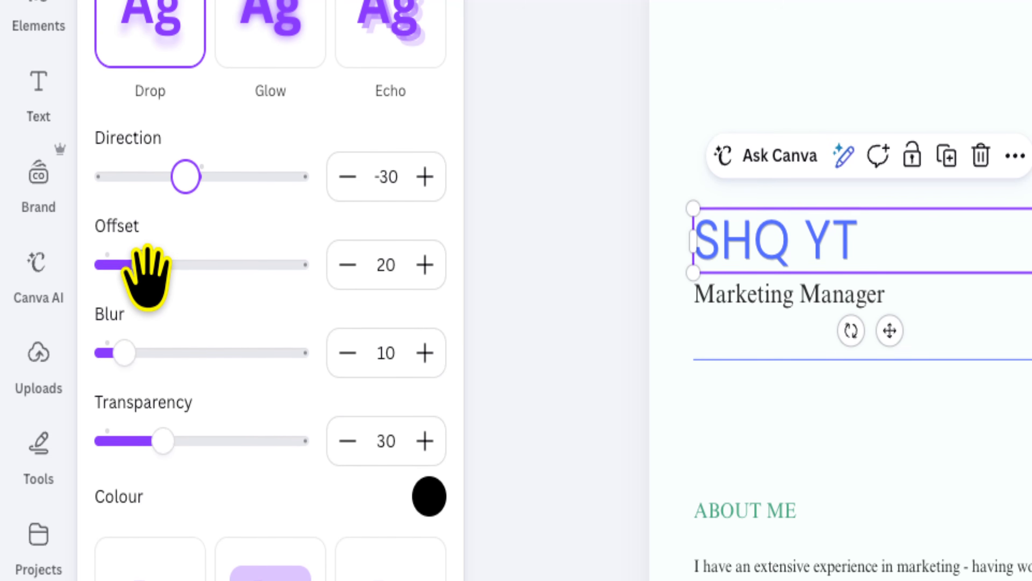
pyautogui.moveTo(194, 285); pyautogui.dragTo(269, 291)
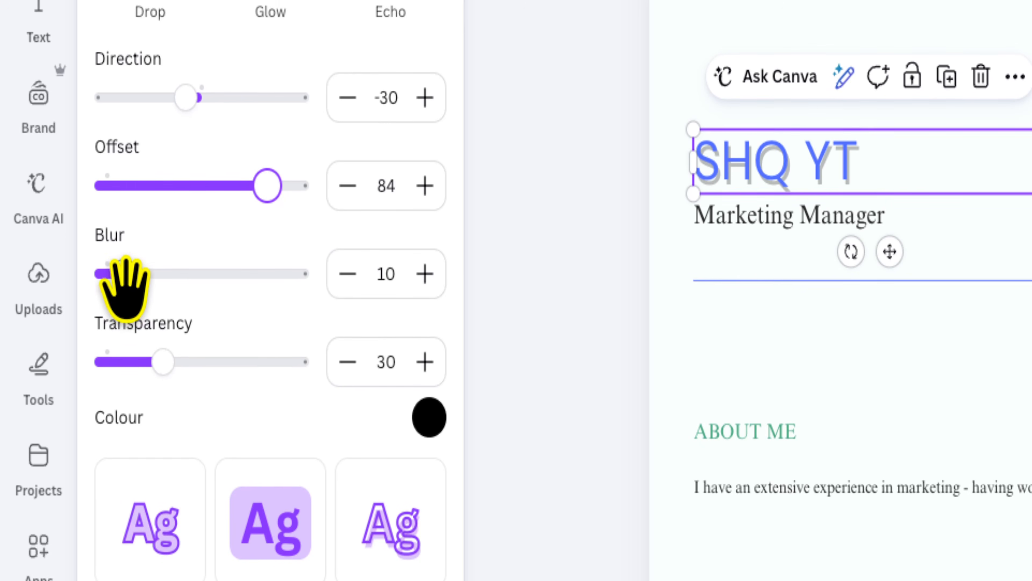
# Step: Set the heading shadow's blur to 51 and its transparency to 50
pyautogui.moveTo(124, 280); pyautogui.dragTo(197, 293)
pyautogui.moveTo(266, 301); pyautogui.dragTo(120, 303)
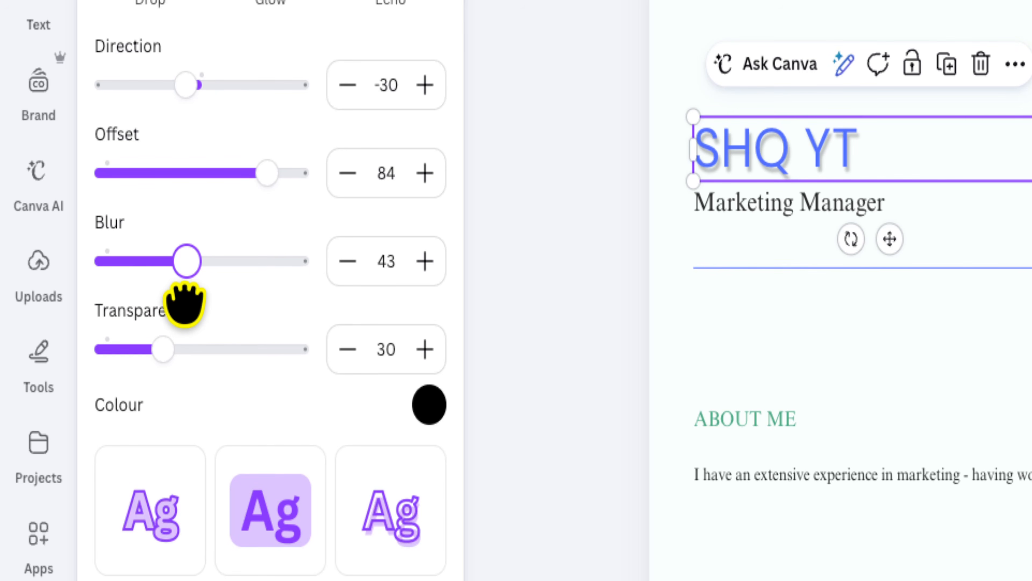
pyautogui.moveTo(185, 305); pyautogui.dragTo(172, 304)
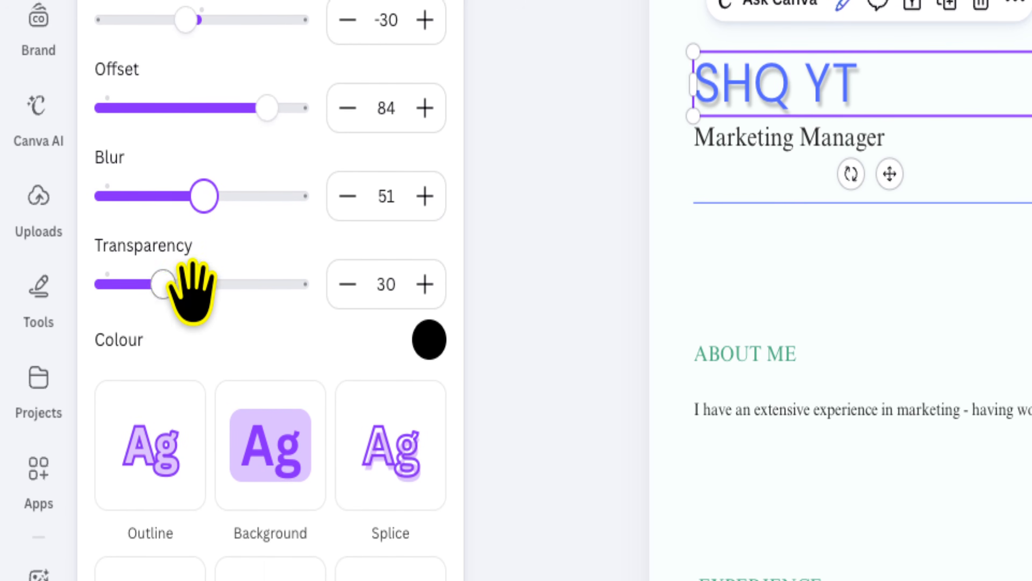
pyautogui.moveTo(163, 298); pyautogui.dragTo(162, 299)
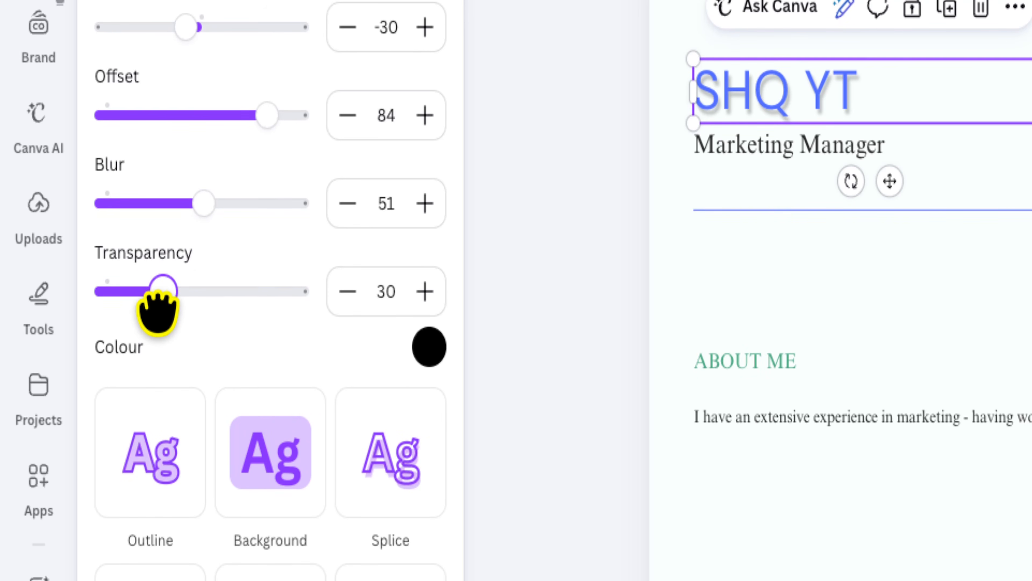
pyautogui.moveTo(230, 313); pyautogui.dragTo(195, 309)
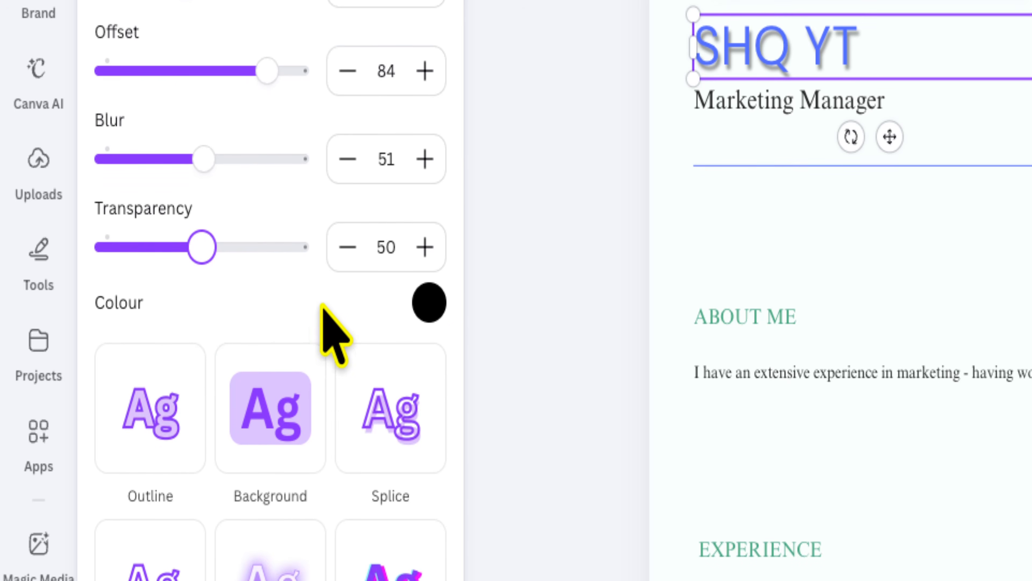
# Step: Try pink as the heading's shadow colour and return it to black
pyautogui.click(431, 308)
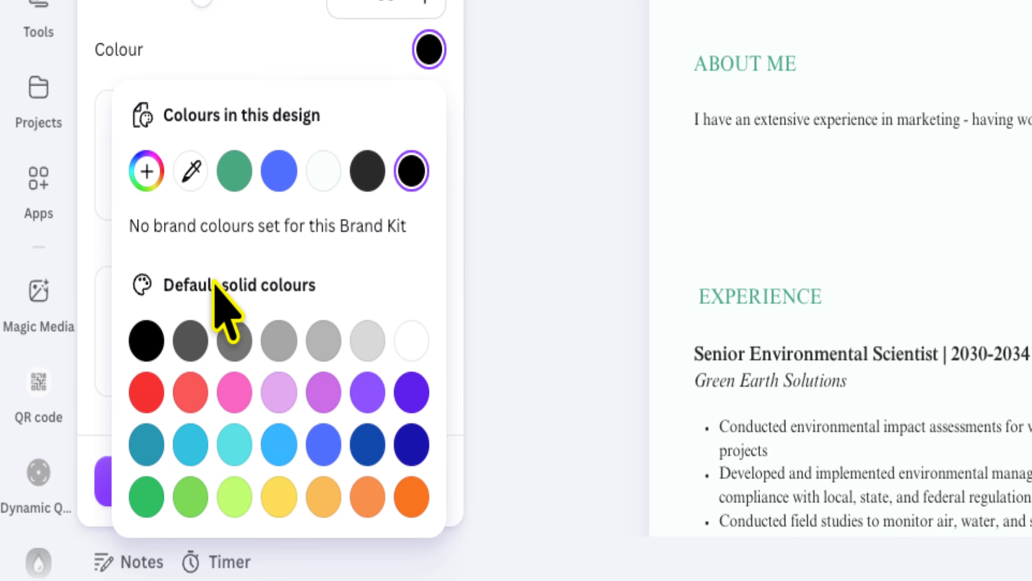
pyautogui.click(234, 383)
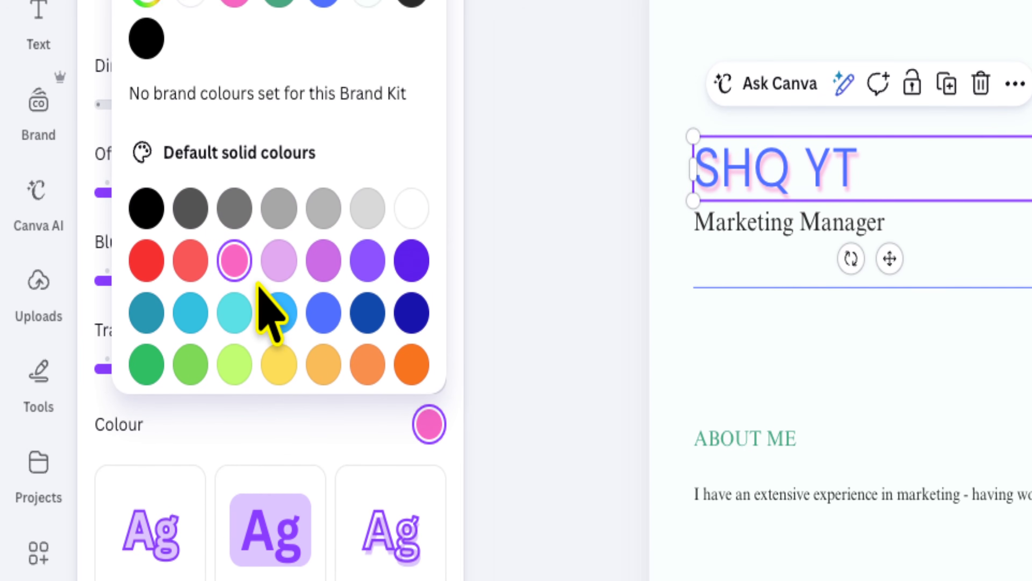
pyautogui.click(41, 206)
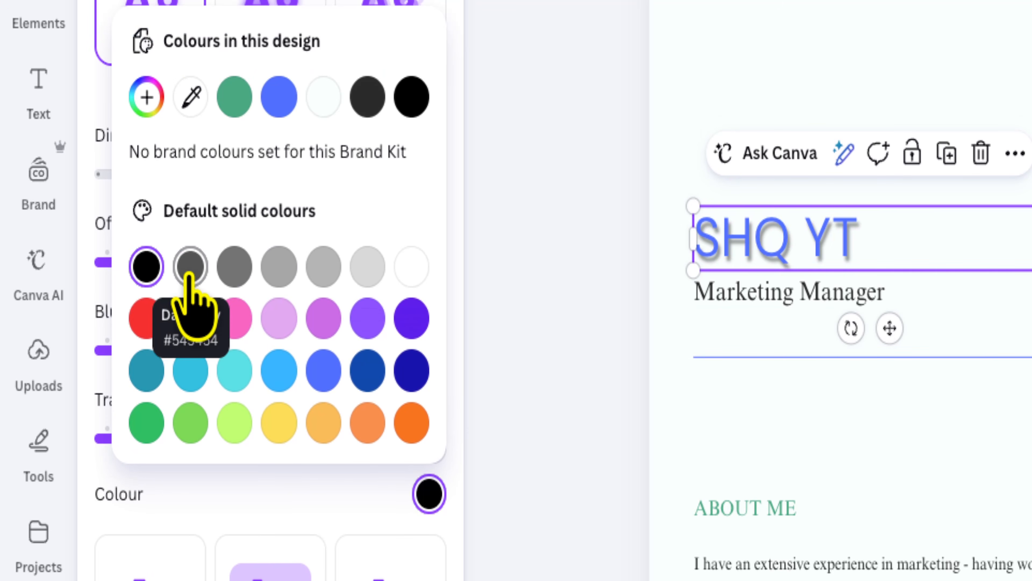
pyautogui.click(152, 279)
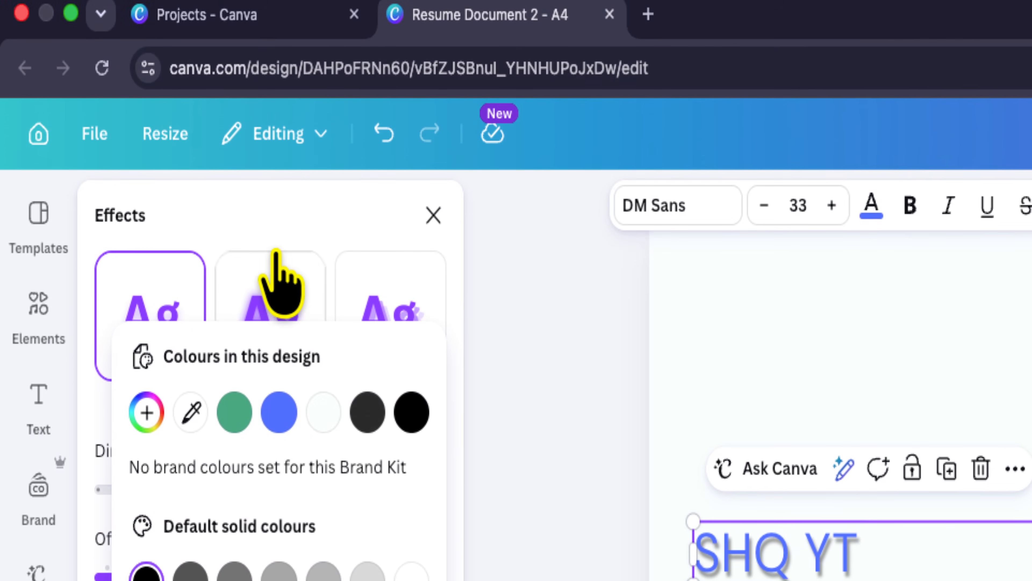
pyautogui.click(290, 96)
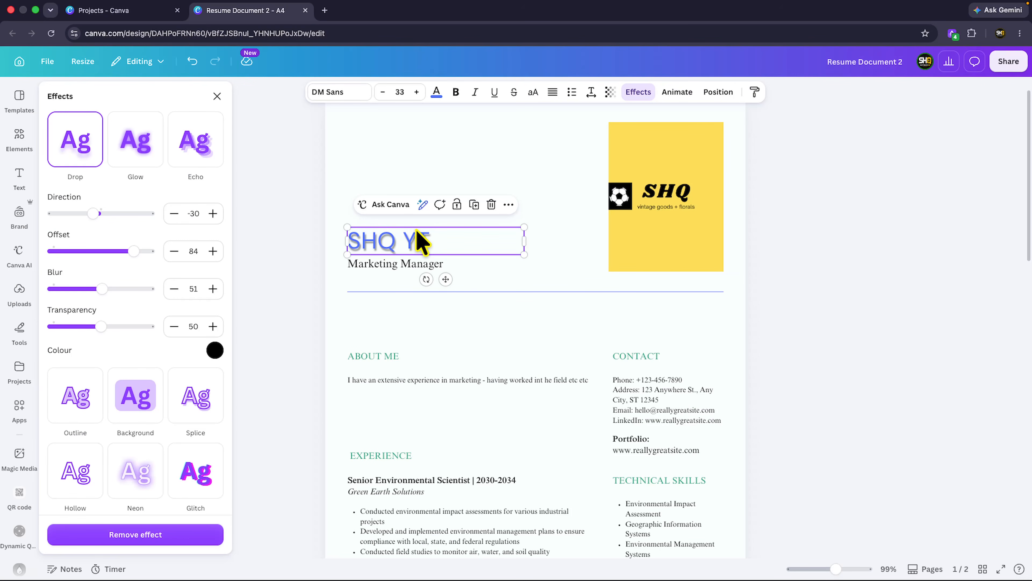
# Step: Close the effect settings, deselect the "SHQ YT" heading and examine its drop shadow up close
pyautogui.scroll(5, 421, 240)
pyautogui.scroll(4, 421, 254)
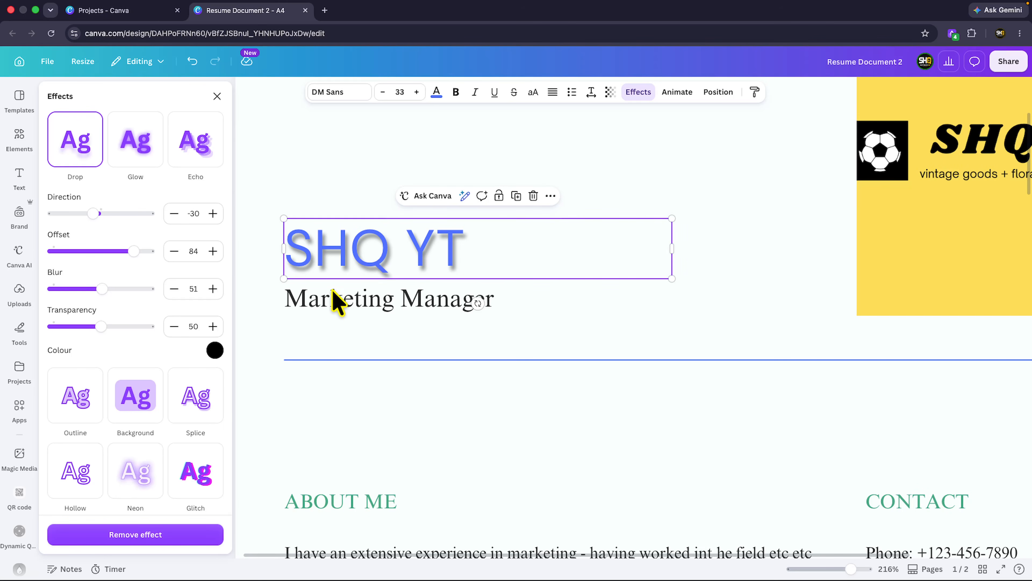
pyautogui.click(216, 96)
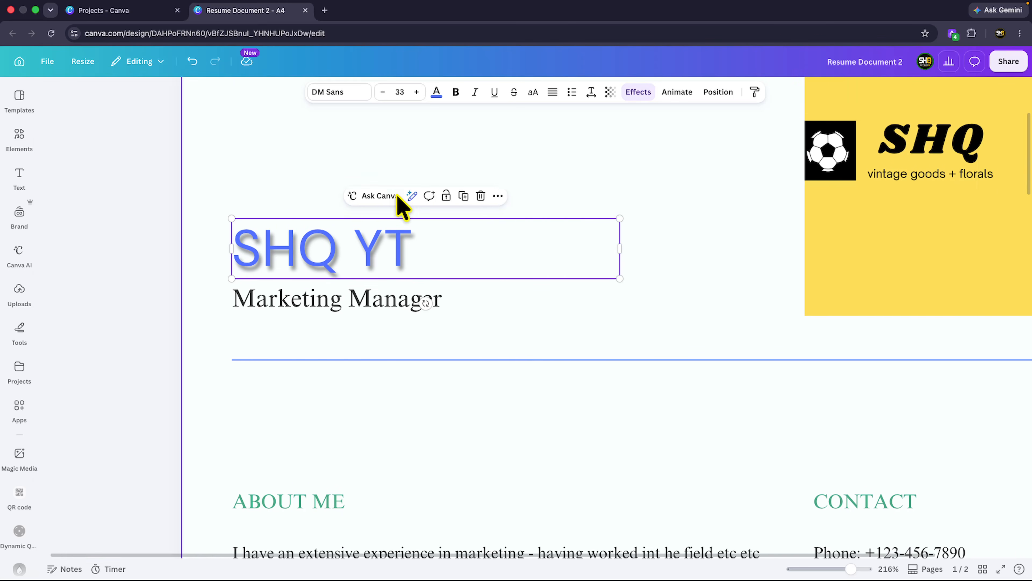
pyautogui.scroll(-2, 535, 308)
pyautogui.scroll(1, 574, 290)
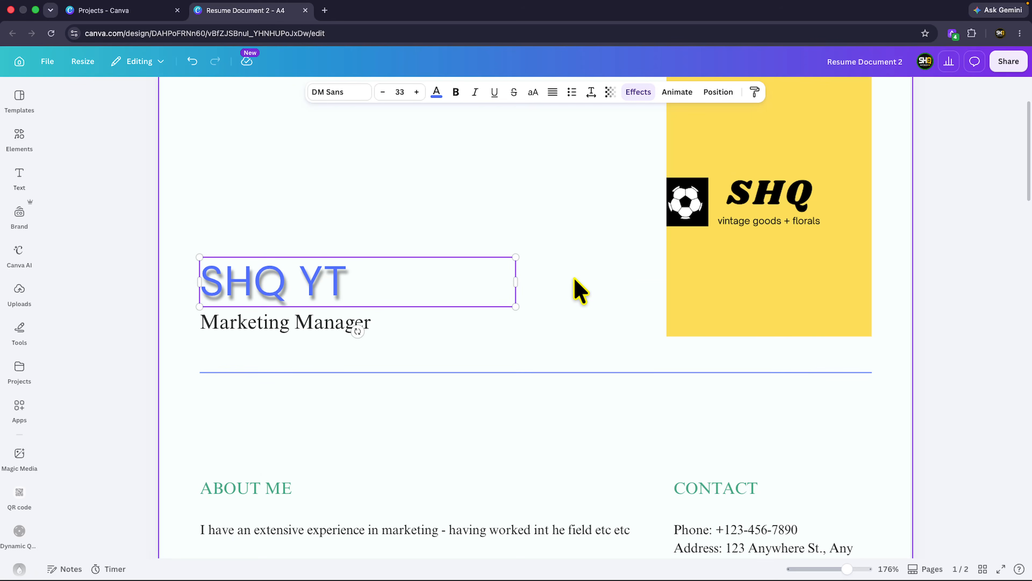
pyautogui.click(599, 363)
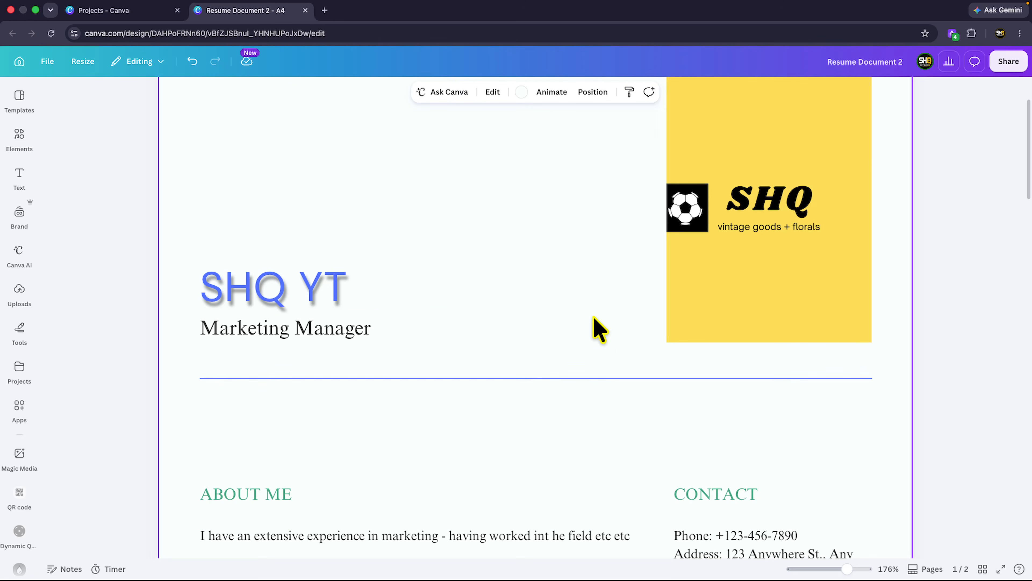
pyautogui.scroll(2, 599, 329)
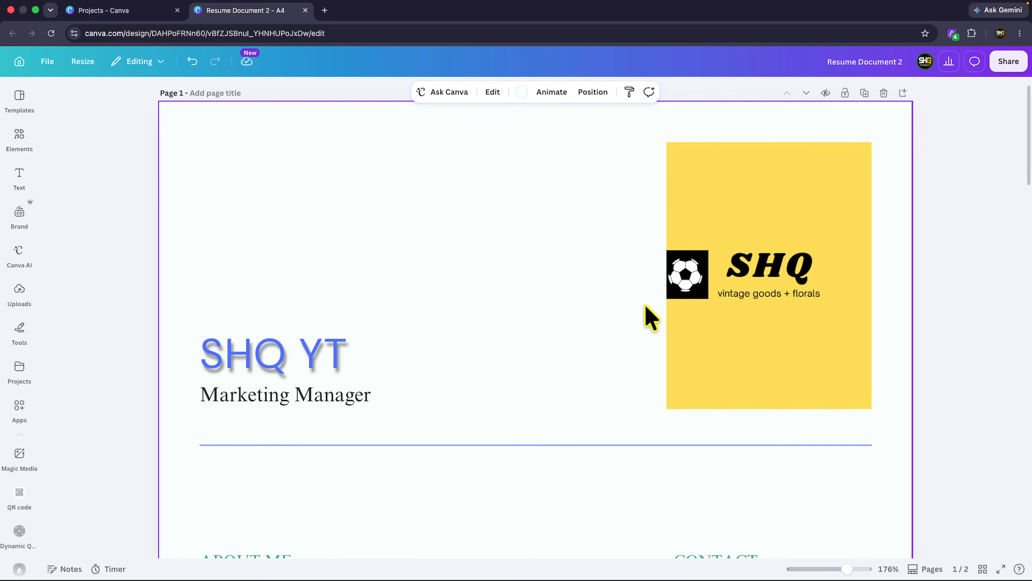
# Step: Open the shadow options for the yellow SHQ logo image and apply the Drop shadow
pyautogui.click(708, 228)
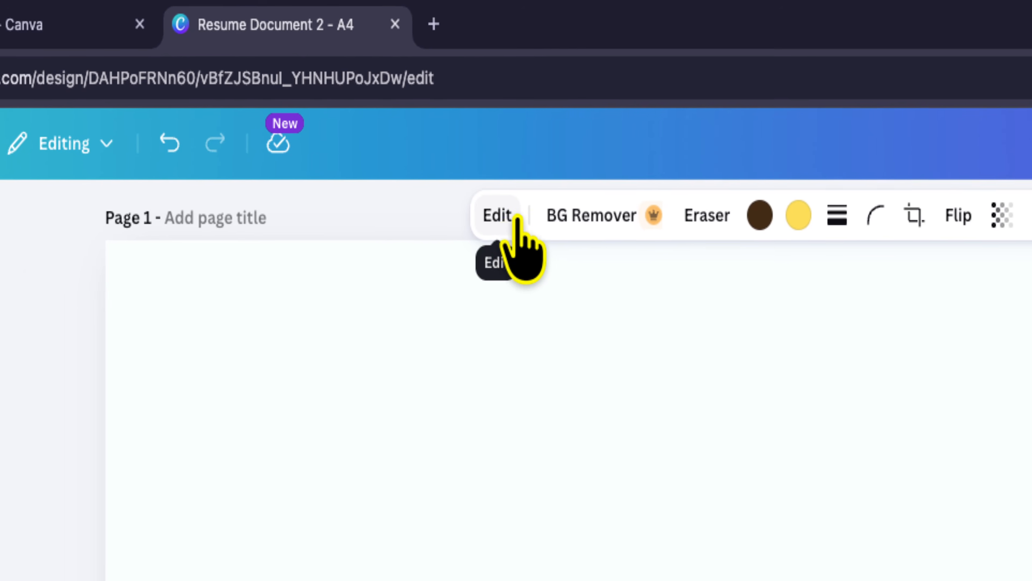
pyautogui.click(511, 218)
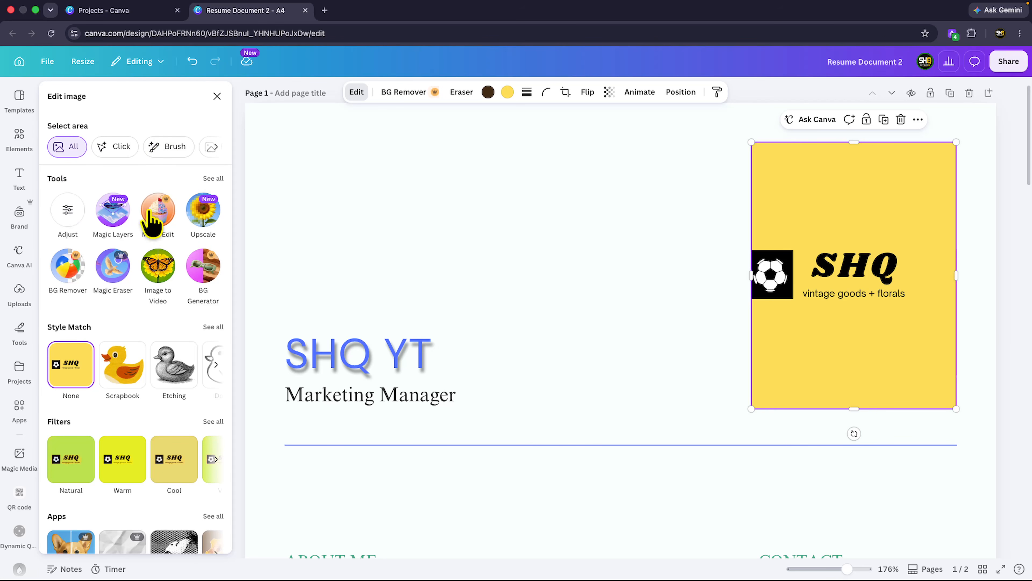
pyautogui.scroll(-4, 138, 281)
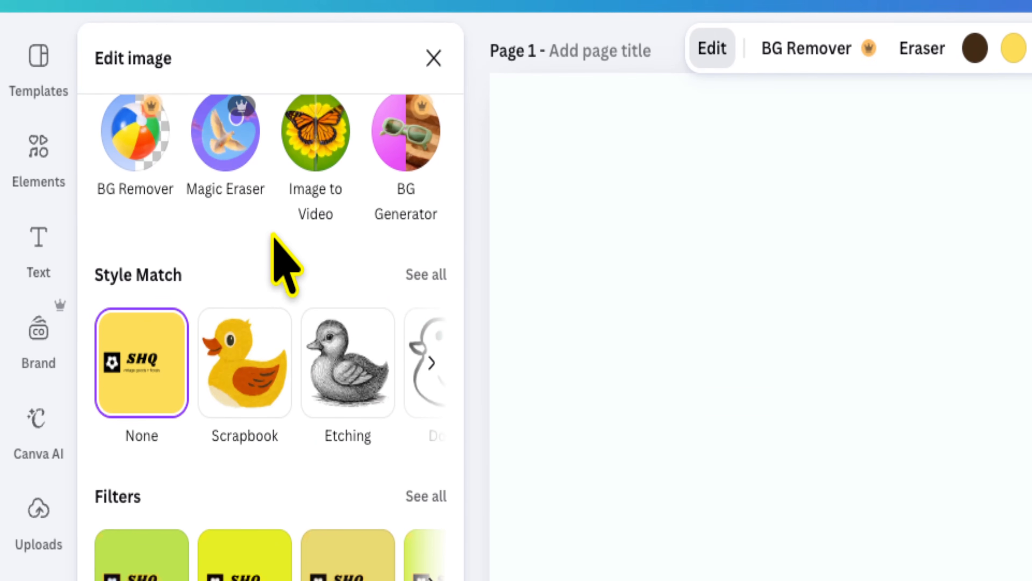
pyautogui.scroll(5, 138, 175)
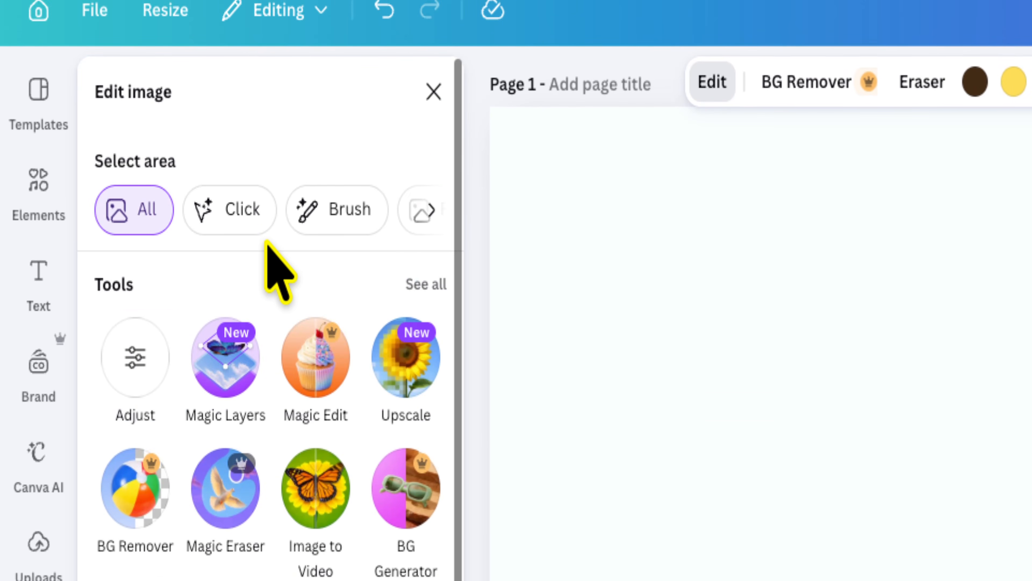
pyautogui.scroll(-5, 270, 252)
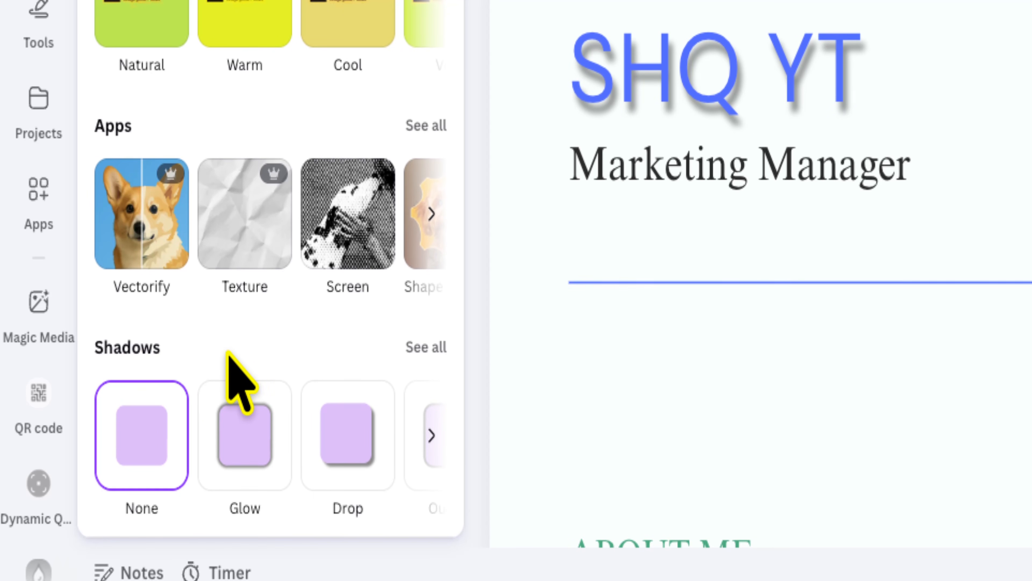
pyautogui.click(426, 346)
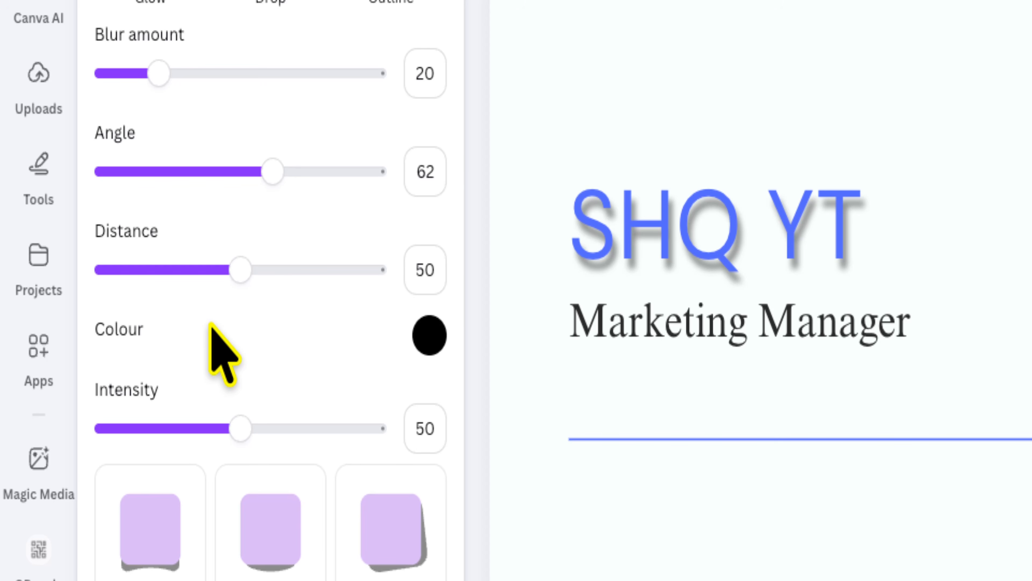
# Step: Set the logo image's drop shadow blur amount to 43 and its angle to 90
pyautogui.moveTo(157, 73); pyautogui.dragTo(167, 75)
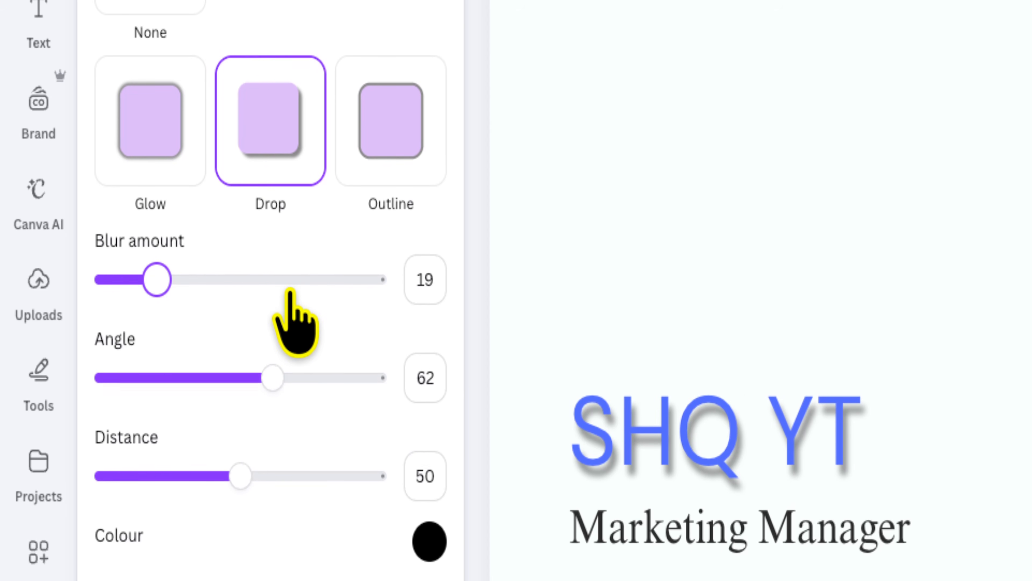
pyautogui.click(424, 283)
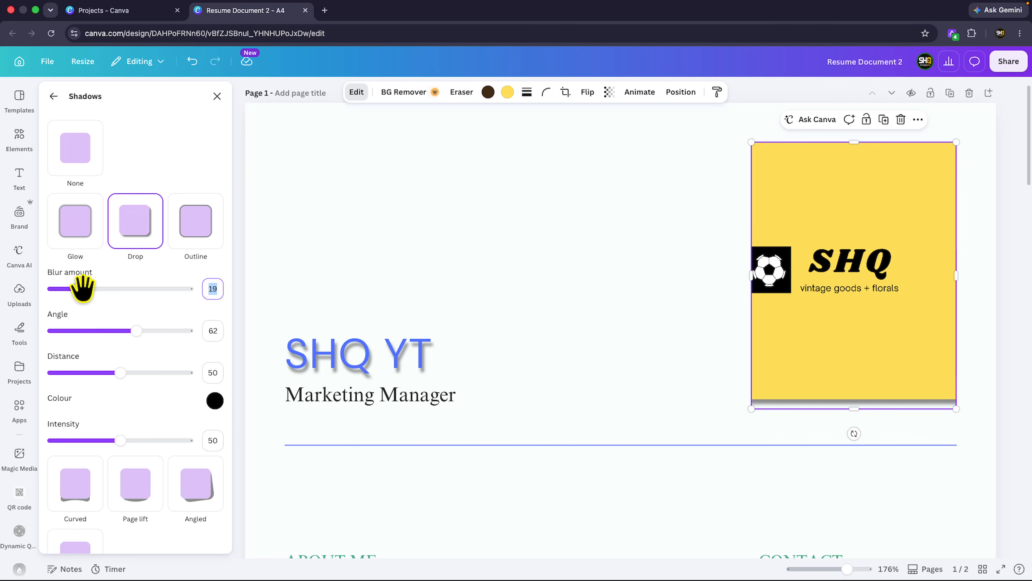
pyautogui.moveTo(83, 292); pyautogui.dragTo(112, 310)
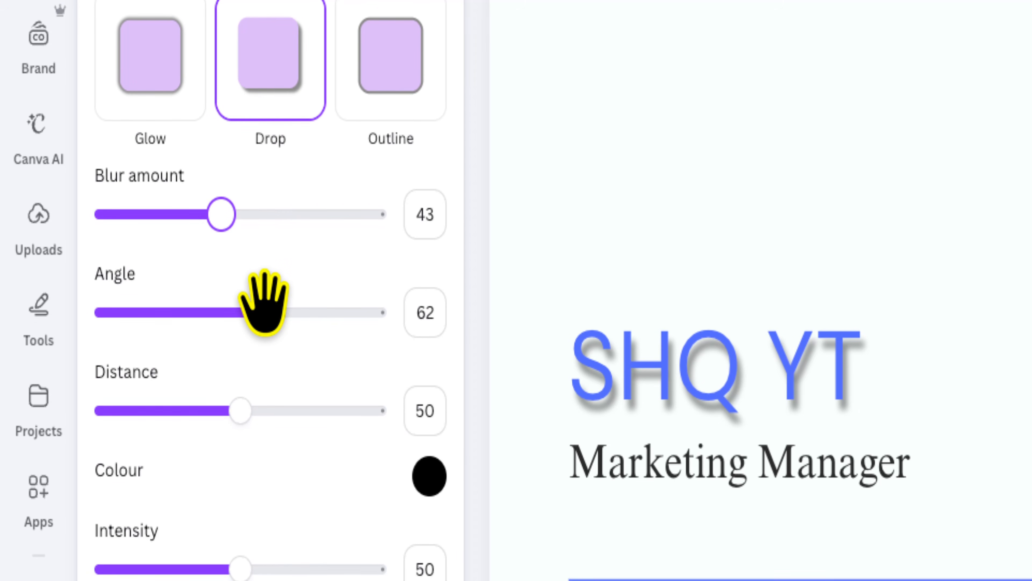
pyautogui.moveTo(272, 312)
pyautogui.mouseDown()
pyautogui.moveTo(335, 311)
pyautogui.moveTo(278, 309)
pyautogui.mouseUp()
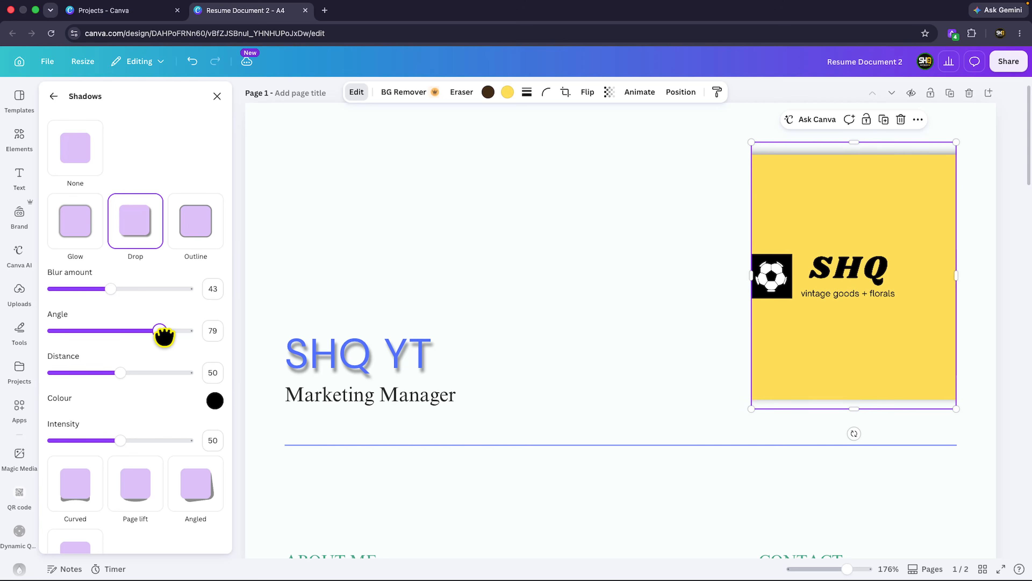
pyautogui.moveTo(159, 330); pyautogui.dragTo(84, 330)
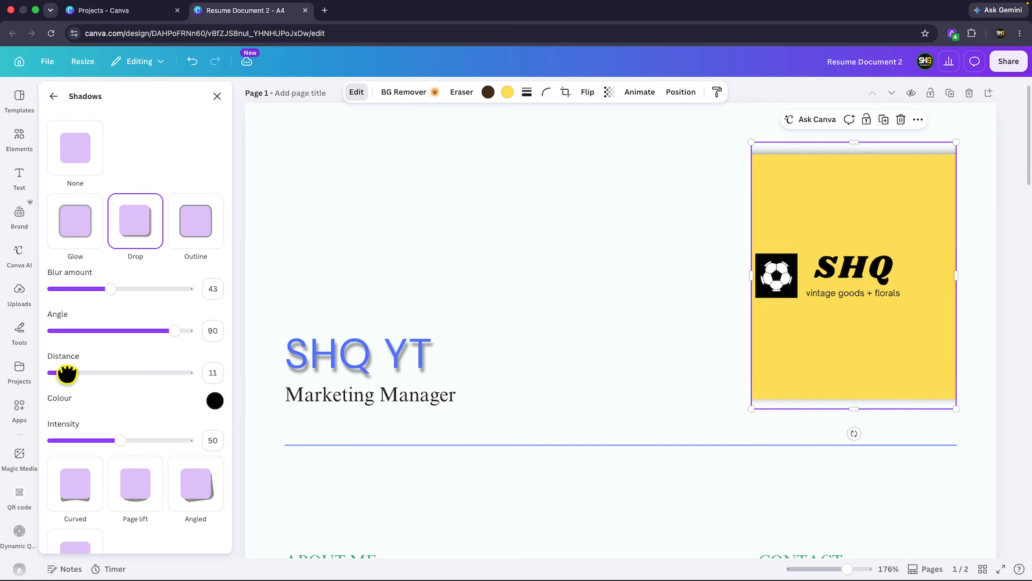
# Step: Set the image shadow's distance to 65 and its colour to the muted red #B85F5F
pyautogui.moveTo(67, 373); pyautogui.dragTo(92, 378)
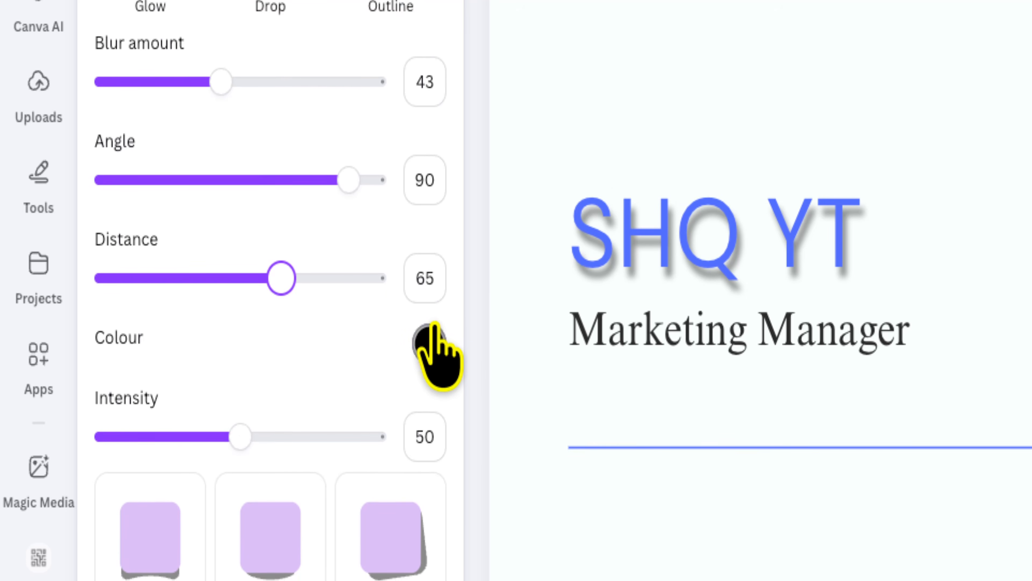
pyautogui.click(432, 334)
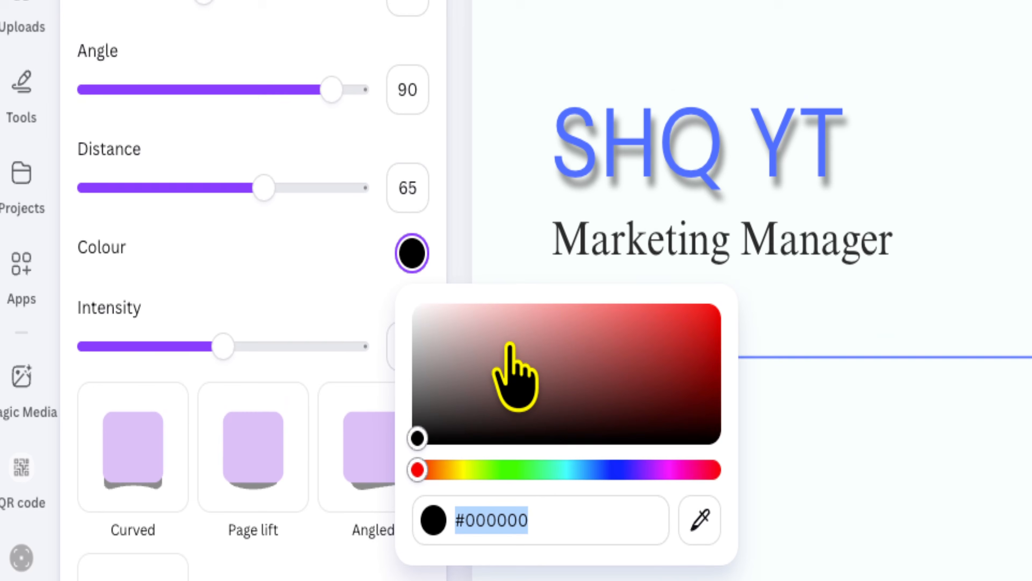
pyautogui.click(523, 254)
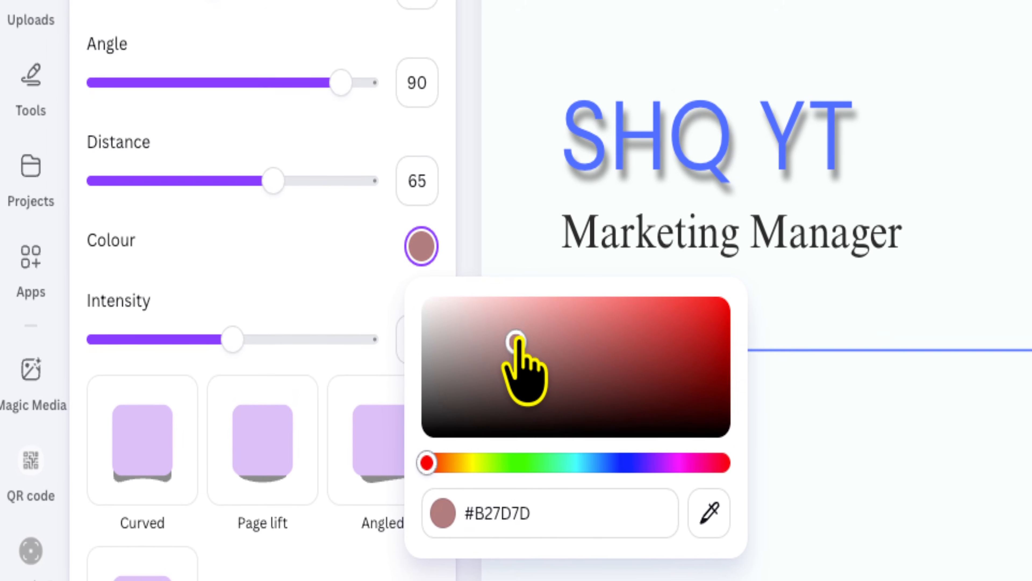
pyautogui.click(570, 341)
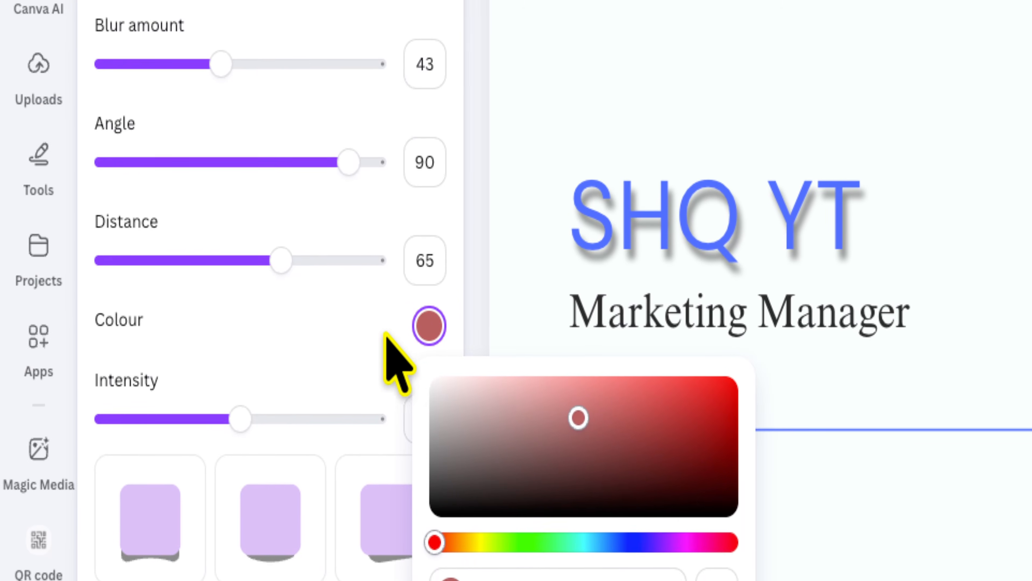
# Step: Set the image shadow's distance to 60 and its intensity to 33
pyautogui.moveTo(243, 419); pyautogui.dragTo(247, 420)
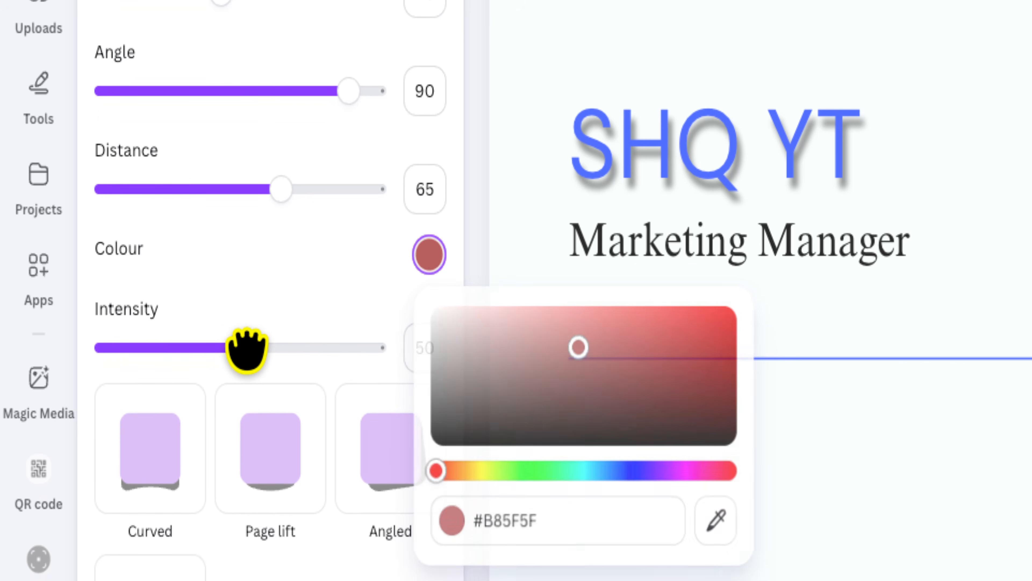
pyautogui.moveTo(247, 348); pyautogui.dragTo(426, 346)
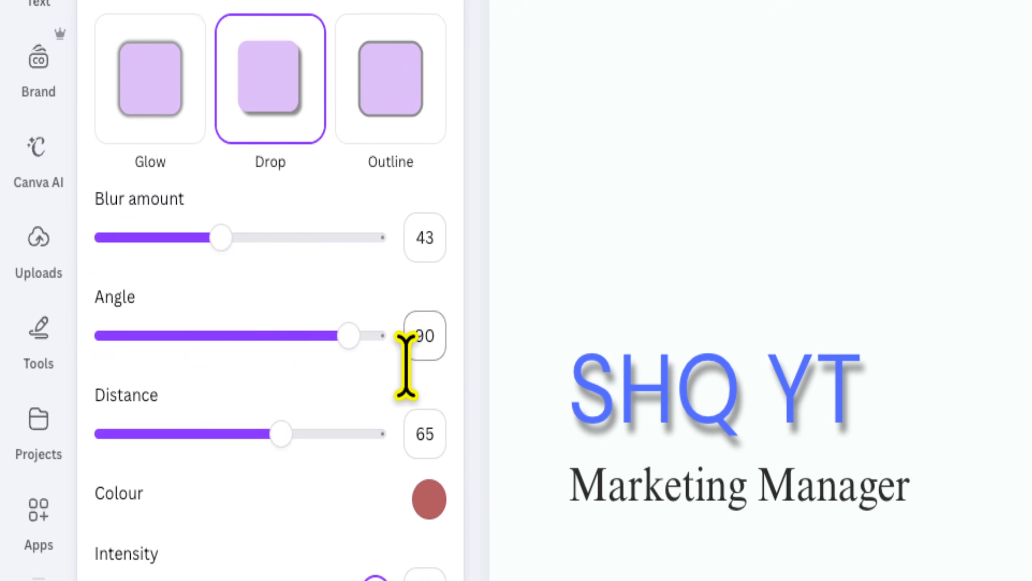
pyautogui.moveTo(280, 433); pyautogui.dragTo(161, 435)
pyautogui.moveTo(162, 313); pyautogui.dragTo(267, 313)
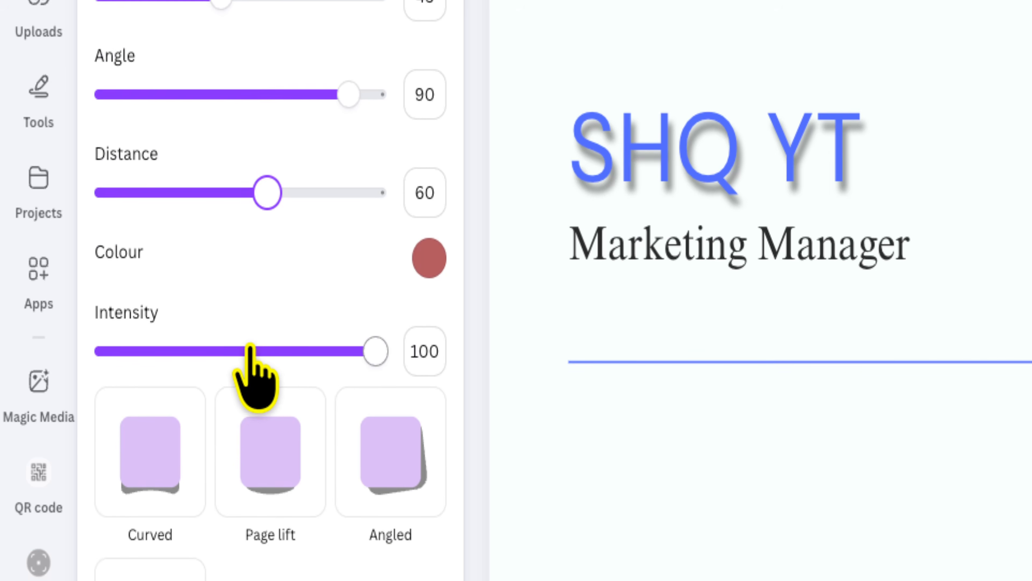
pyautogui.moveTo(250, 349); pyautogui.dragTo(194, 347)
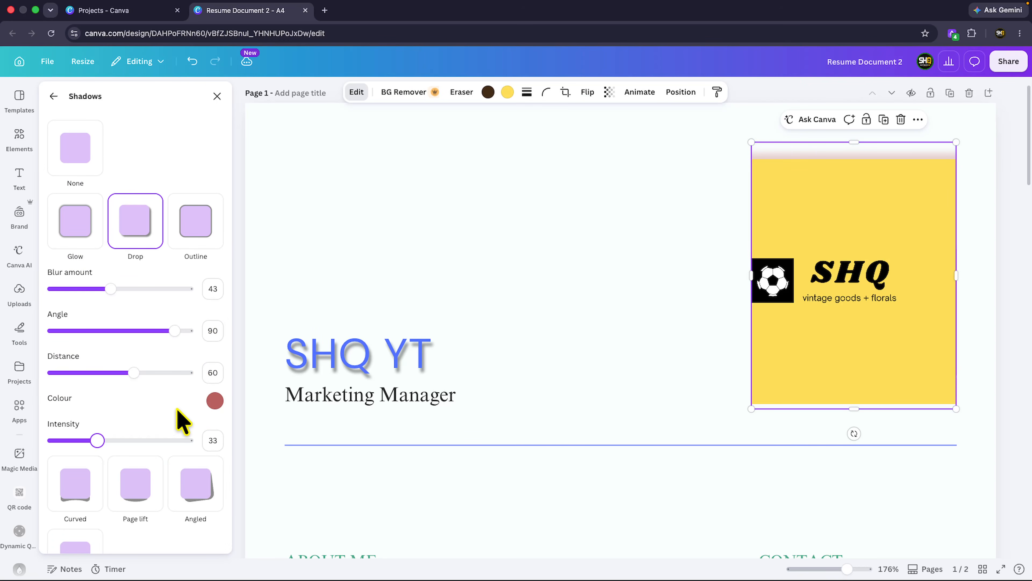
# Step: Close the shadow settings, deselect the logo image and examine its drop shadow up close
pyautogui.scroll(-2, 181, 421)
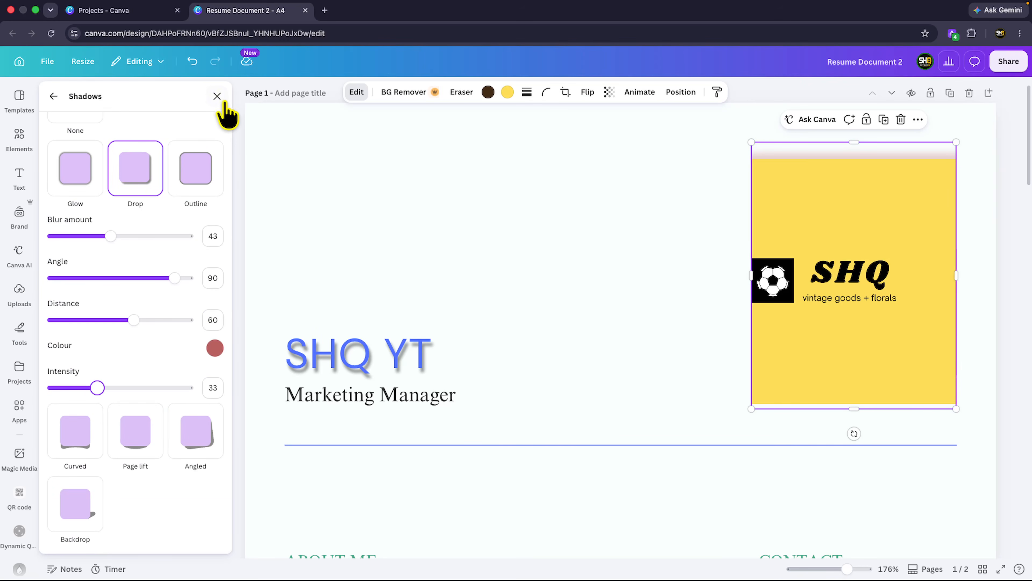
pyautogui.click(217, 96)
pyautogui.click(478, 264)
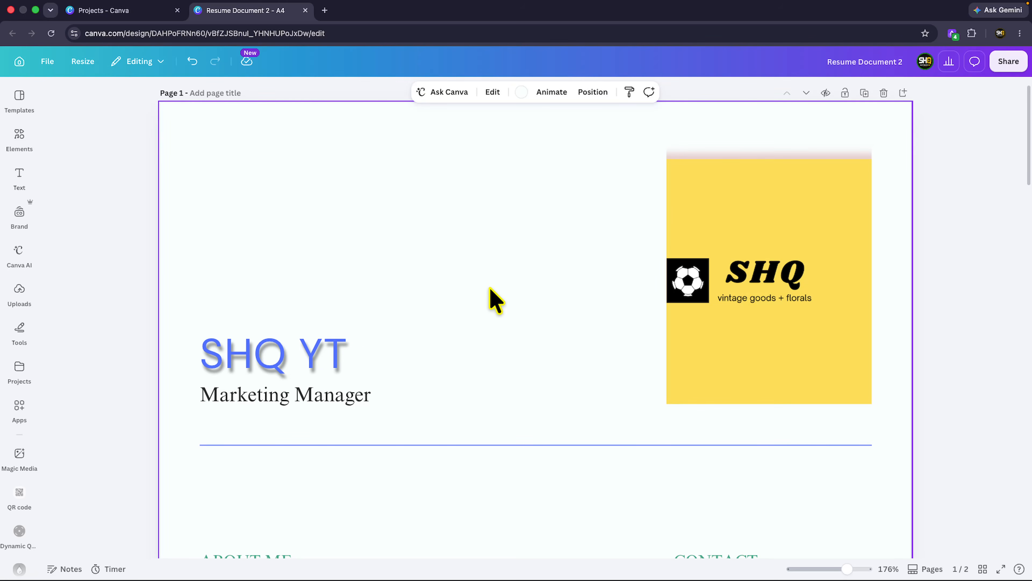
pyautogui.scroll(5, 495, 300)
pyautogui.scroll(1, 536, 304)
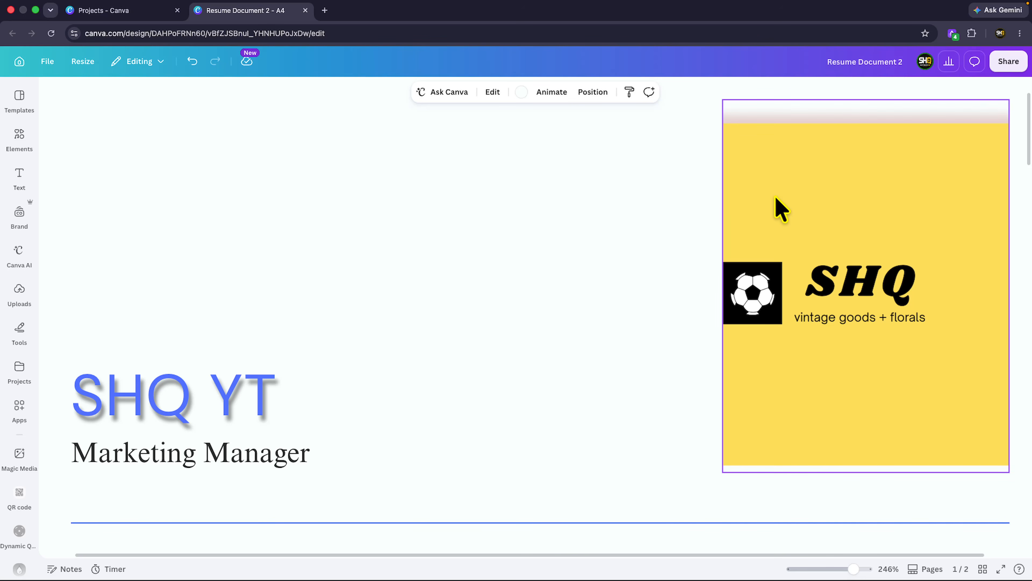
pyautogui.scroll(-2, 530, 289)
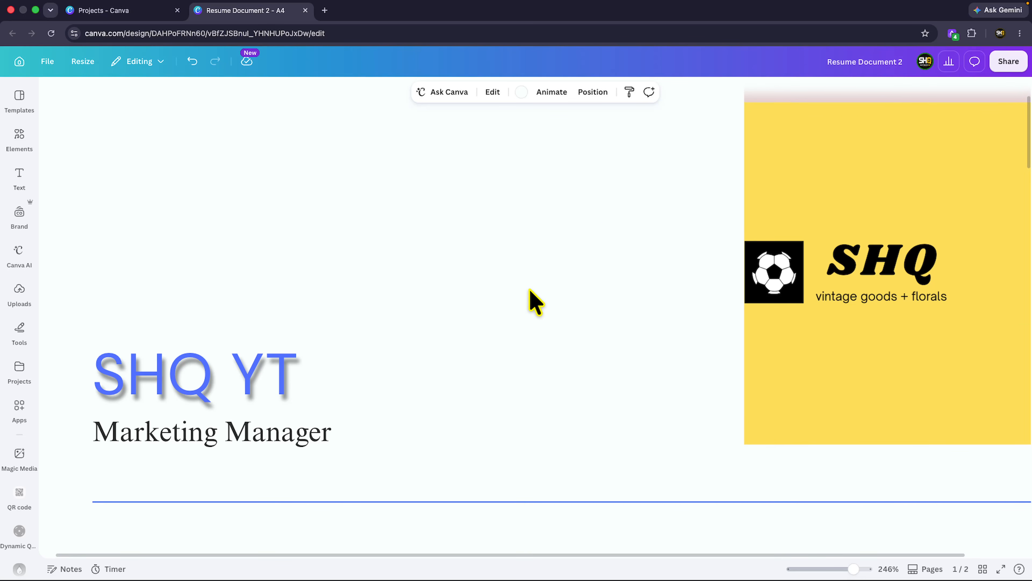
pyautogui.scroll(2, 532, 290)
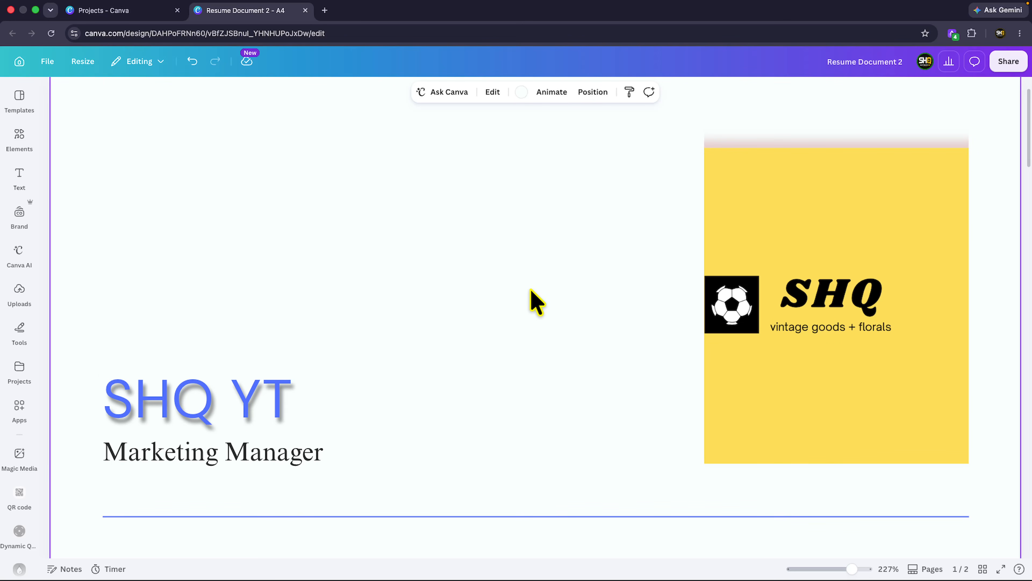